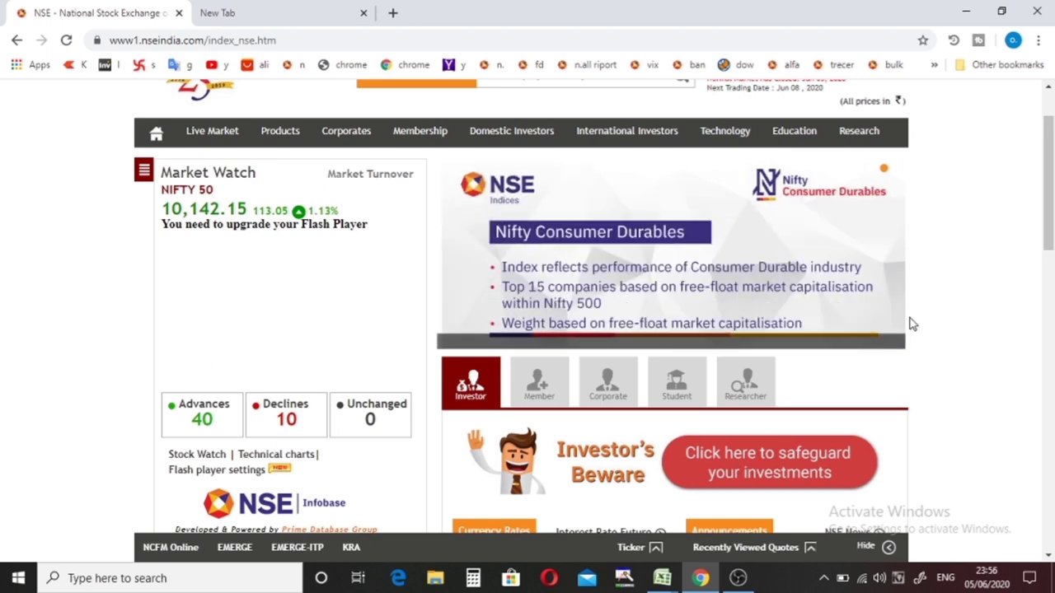
Open the Security-wise Price, Volume & Deliverable Positions archive from the NSE site's All Reports page
{"action": "left_click_drag", "start_coordinate": [1049, 163], "coordinate": [1052, 346]}
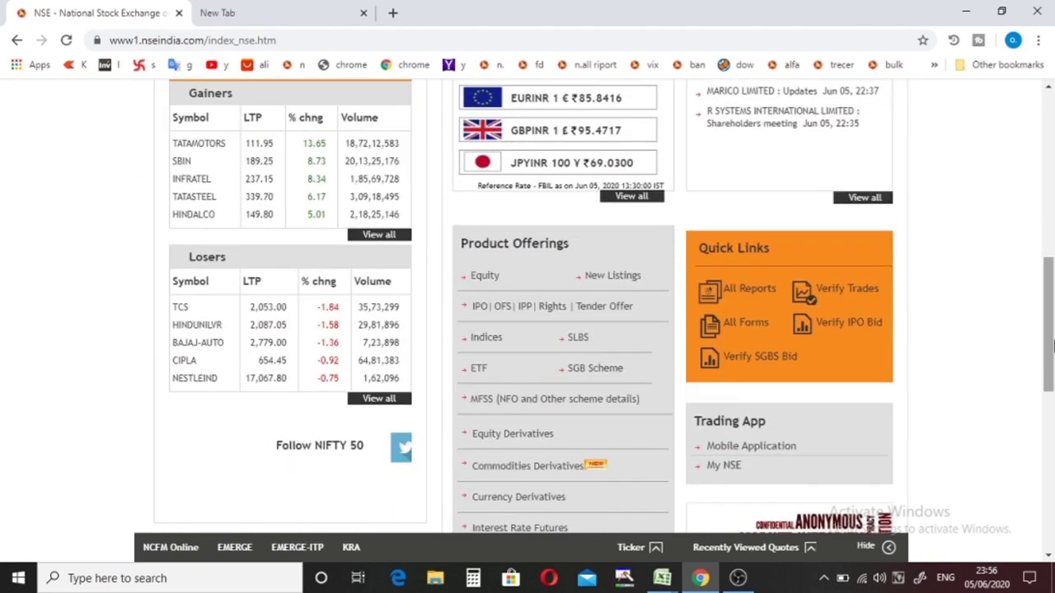
{"action": "left_click", "coordinate": [729, 300]}
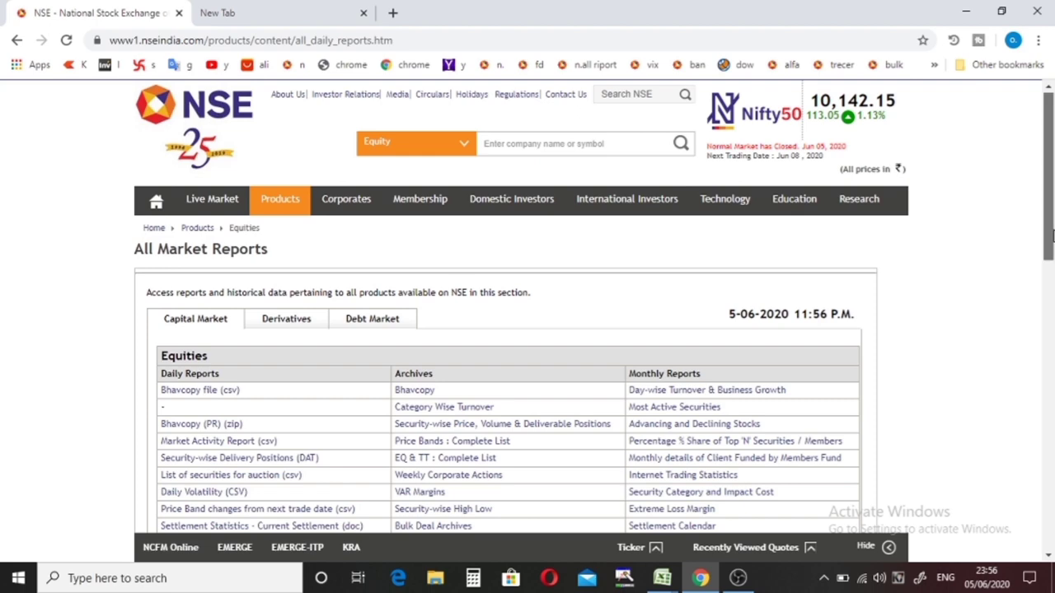
{"action": "scroll", "coordinate": [461, 275], "scroll_direction": "down", "scroll_amount": 2}
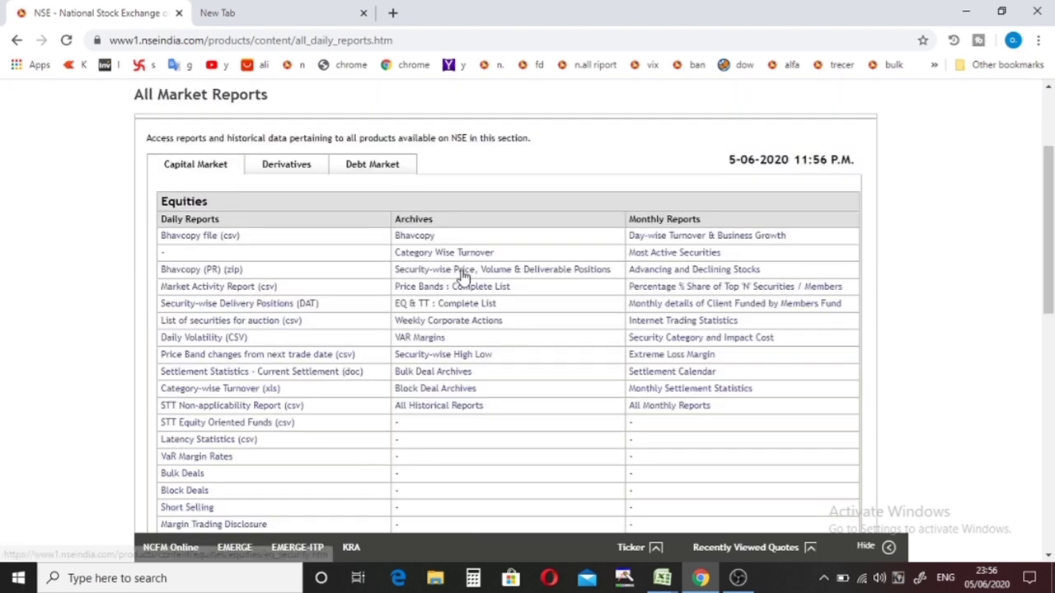
{"action": "left_click", "coordinate": [463, 274]}
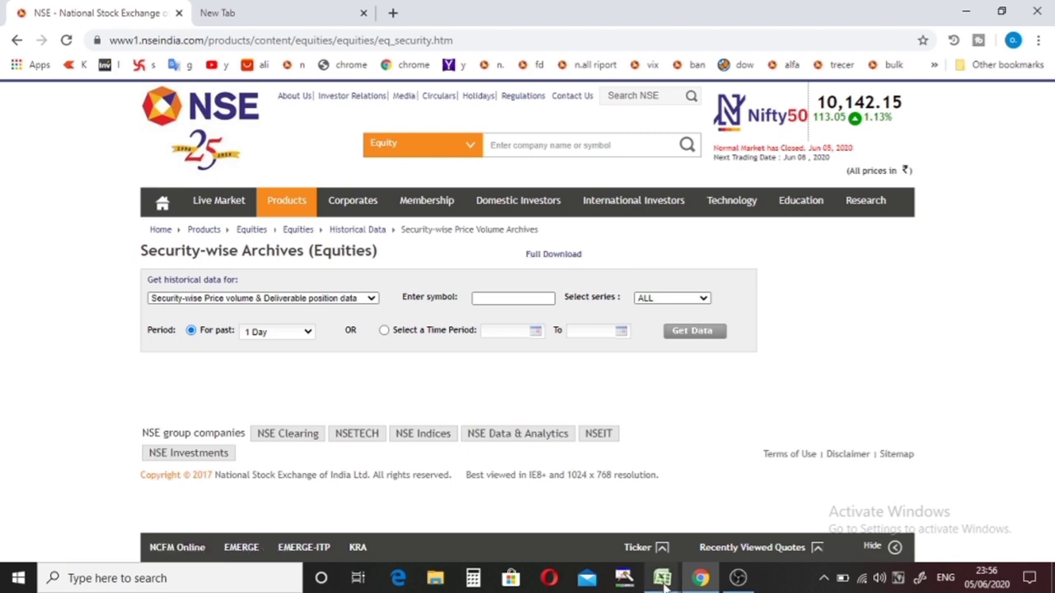
Switch to the sec_bhavdata_full (29) workbook in Excel and reset the filter on the header row
{"action": "mouse_move", "coordinate": [664, 581]}
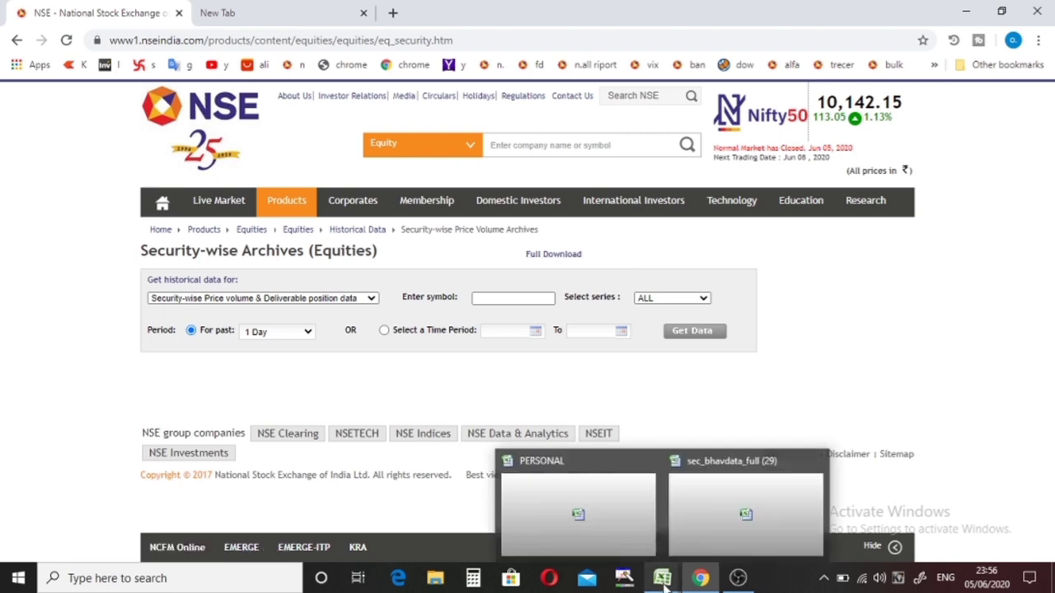
{"action": "left_click", "coordinate": [701, 517]}
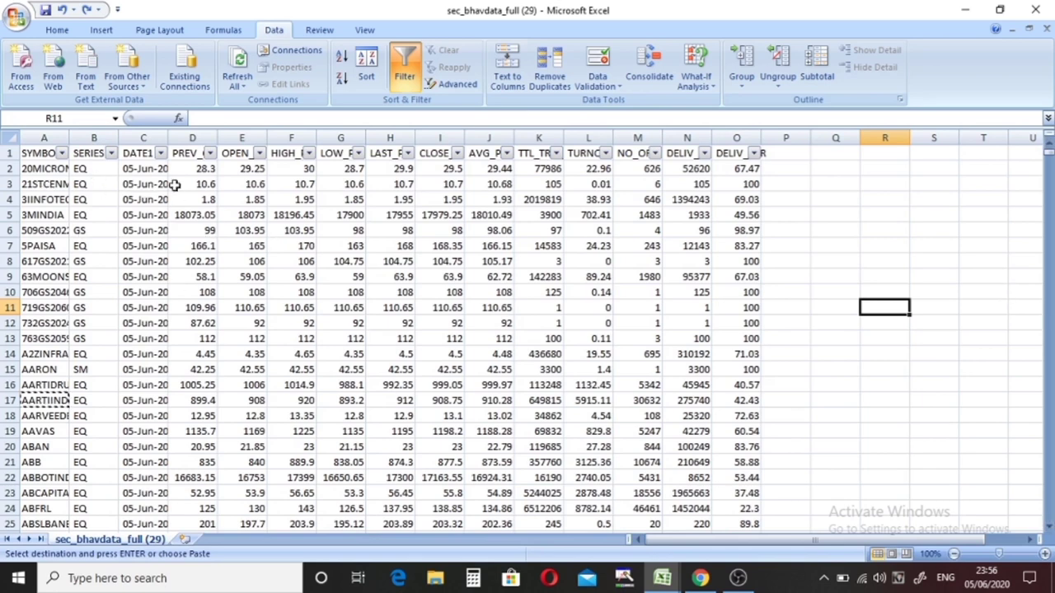
{"action": "left_click", "coordinate": [403, 72]}
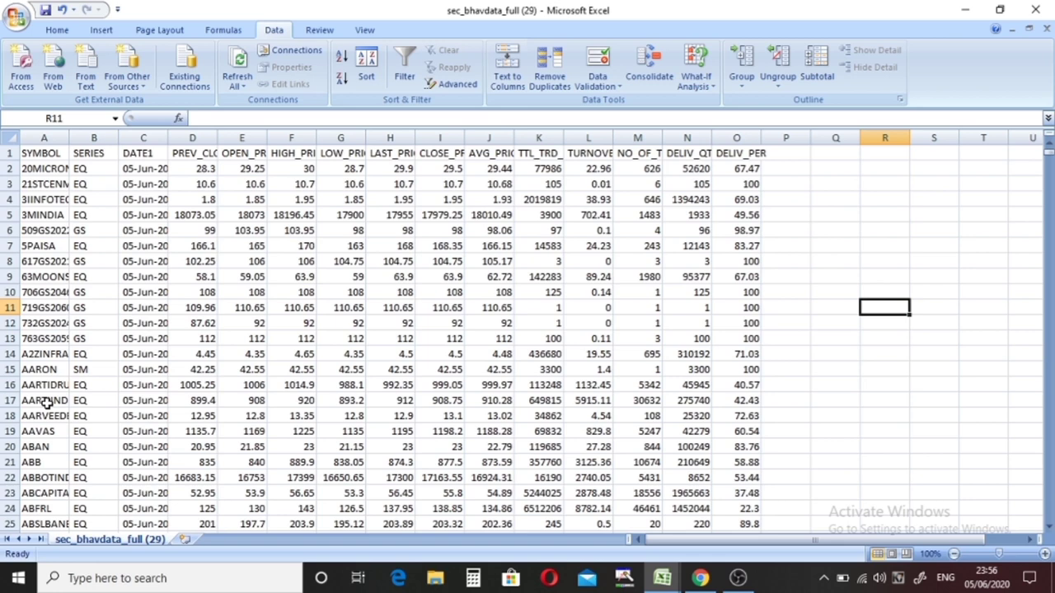
{"action": "left_click", "coordinate": [86, 153]}
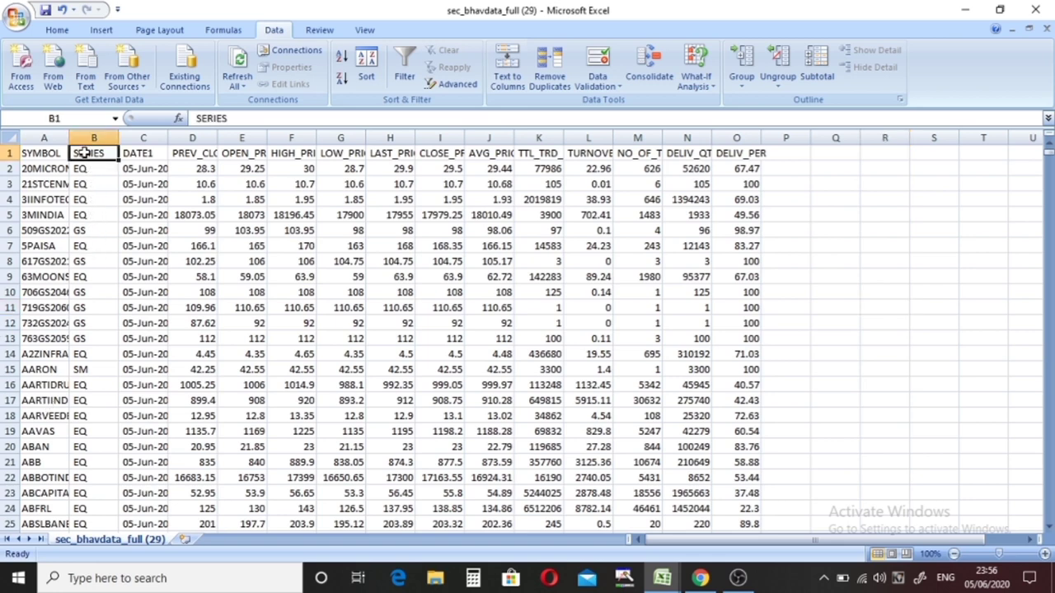
{"action": "left_click", "coordinate": [401, 67]}
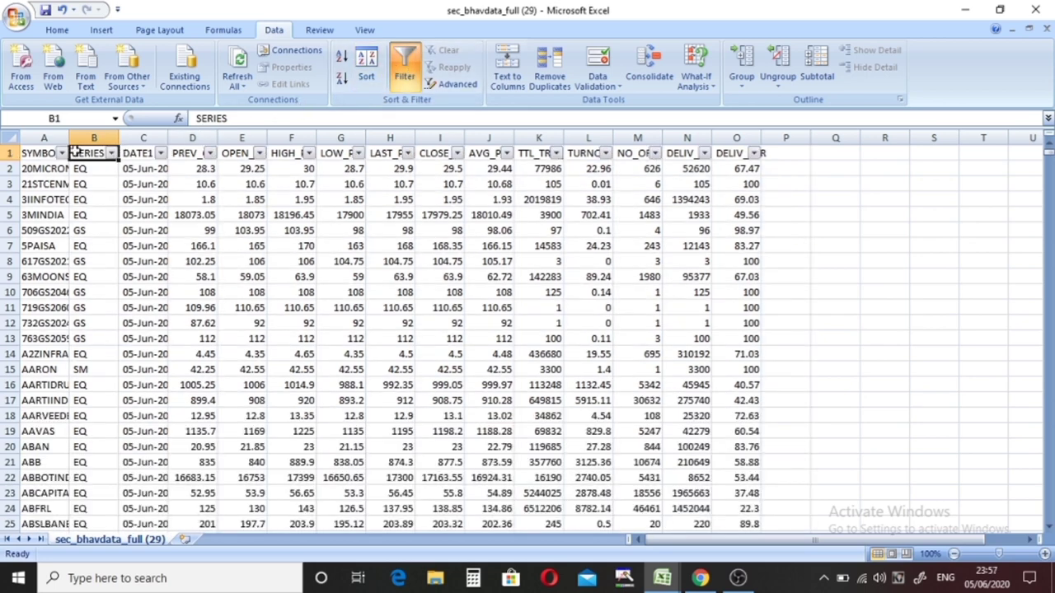
Filter the SERIES column to exclude EQ, leaving all other series selected
{"action": "left_click", "coordinate": [110, 153]}
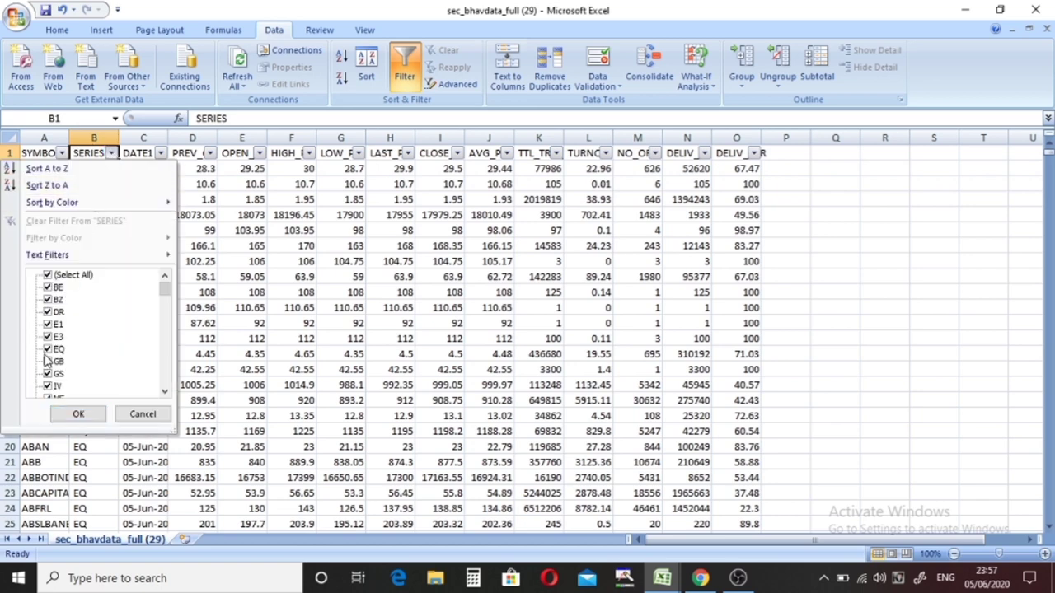
{"action": "left_click", "coordinate": [48, 349]}
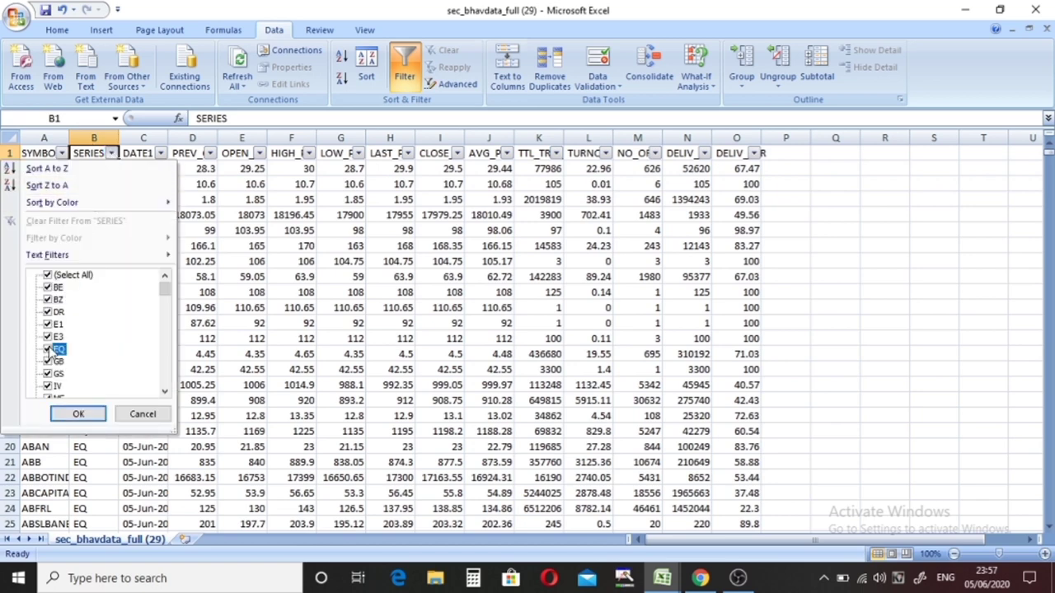
{"action": "left_click", "coordinate": [67, 416]}
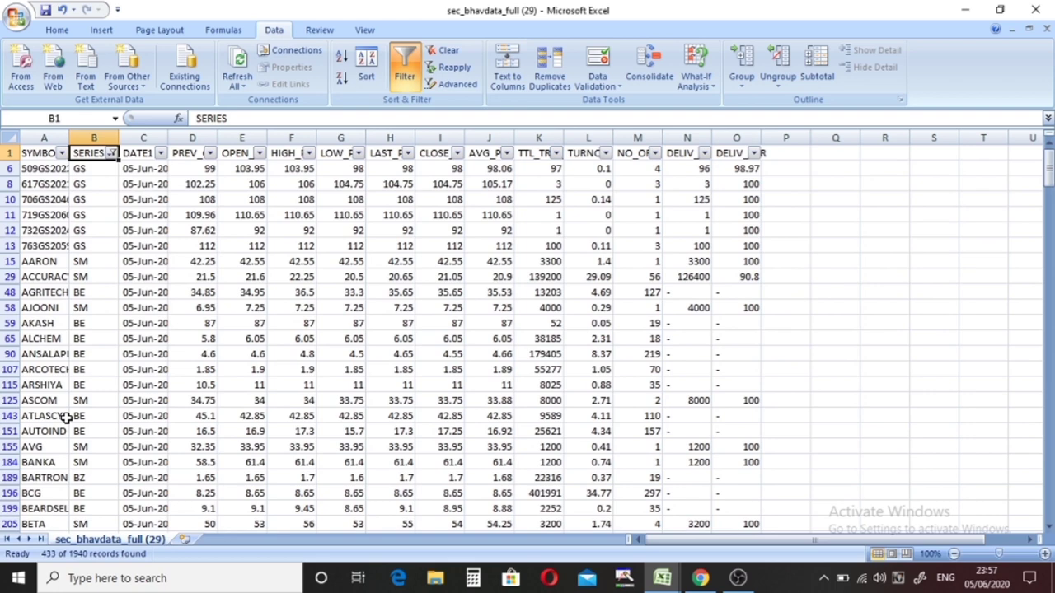
Delete all the filtered non-EQ rows below the header, from row 6 to the end of the data
{"action": "left_click", "coordinate": [8, 168]}
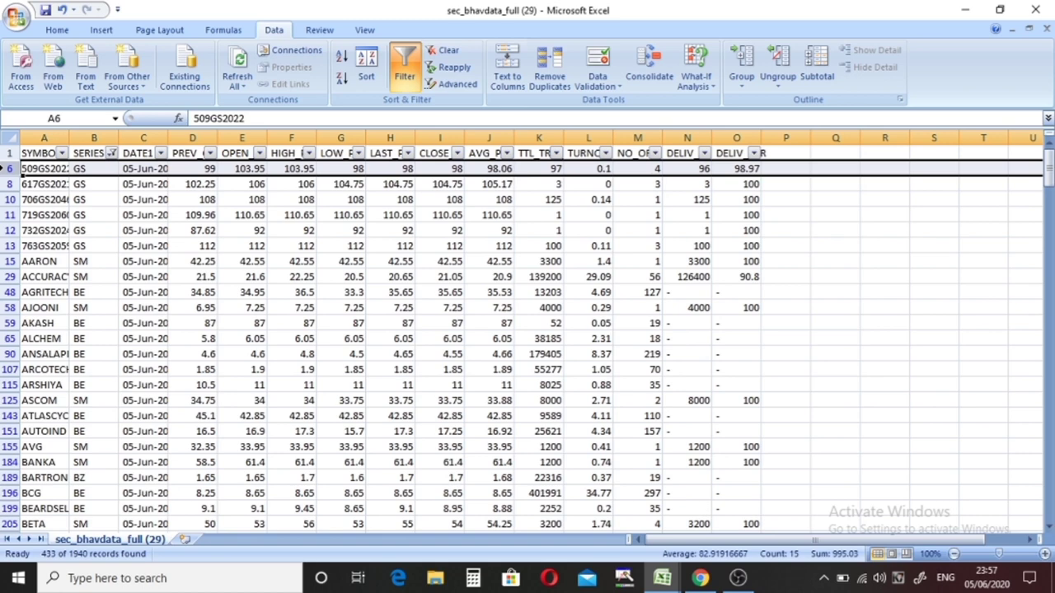
{"action": "left_click_drag", "start_coordinate": [9, 168], "coordinate": [10, 184]}
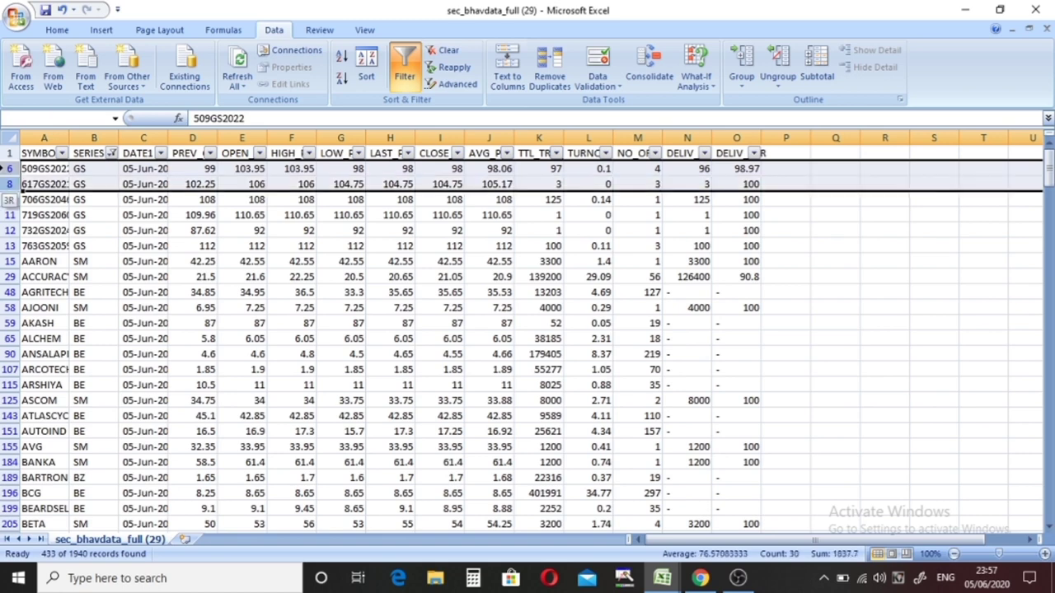
{"action": "key", "text": "ctrl+shift+Down"}
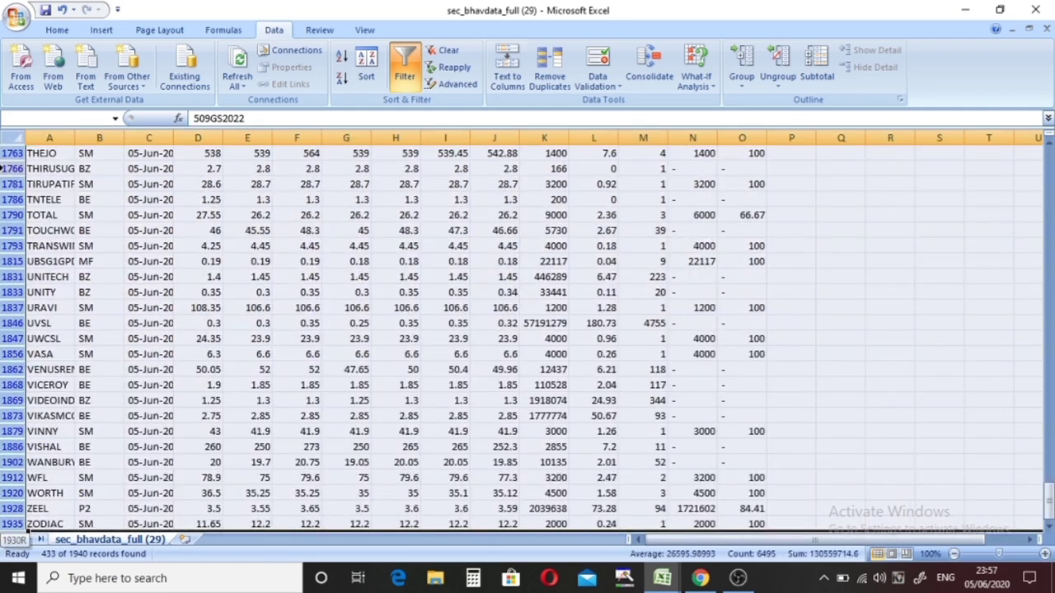
{"action": "right_click", "coordinate": [348, 290]}
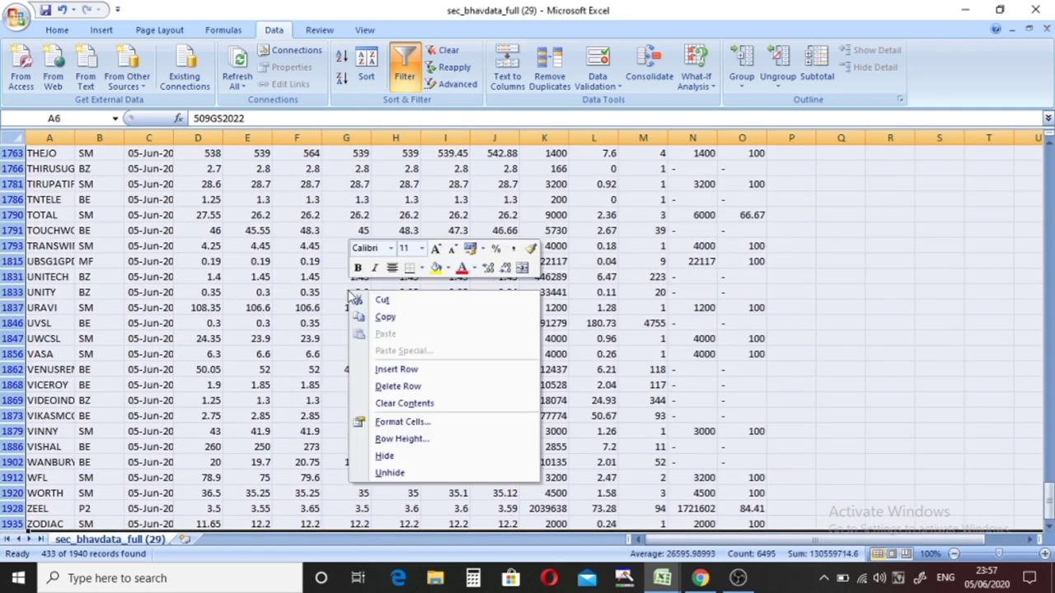
{"action": "left_click", "coordinate": [389, 386]}
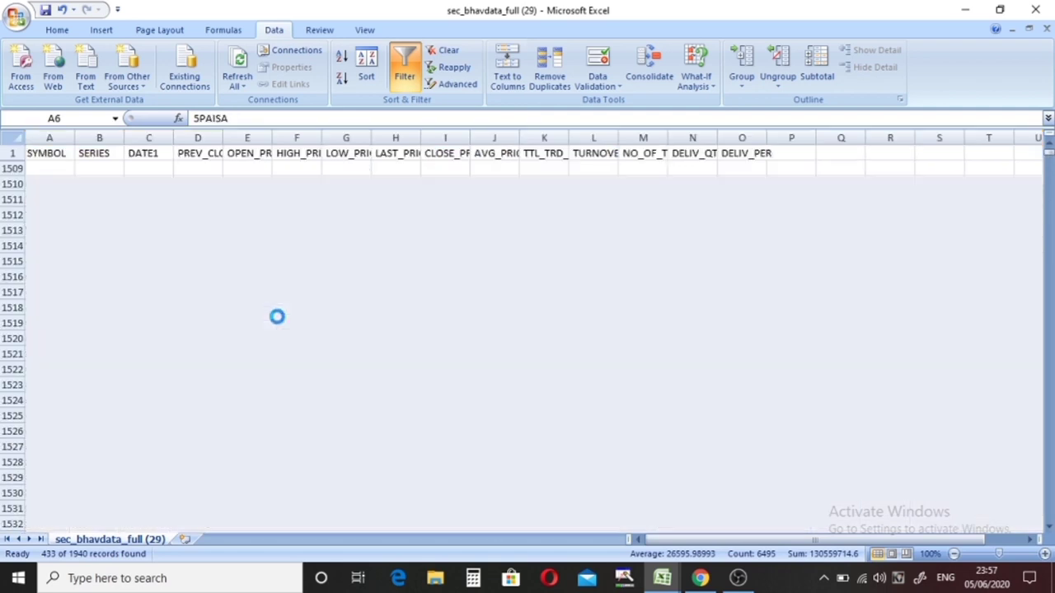
Show the EQ rows again through the SERIES filter, then remove the filter from the sheet
{"action": "left_click", "coordinate": [117, 154]}
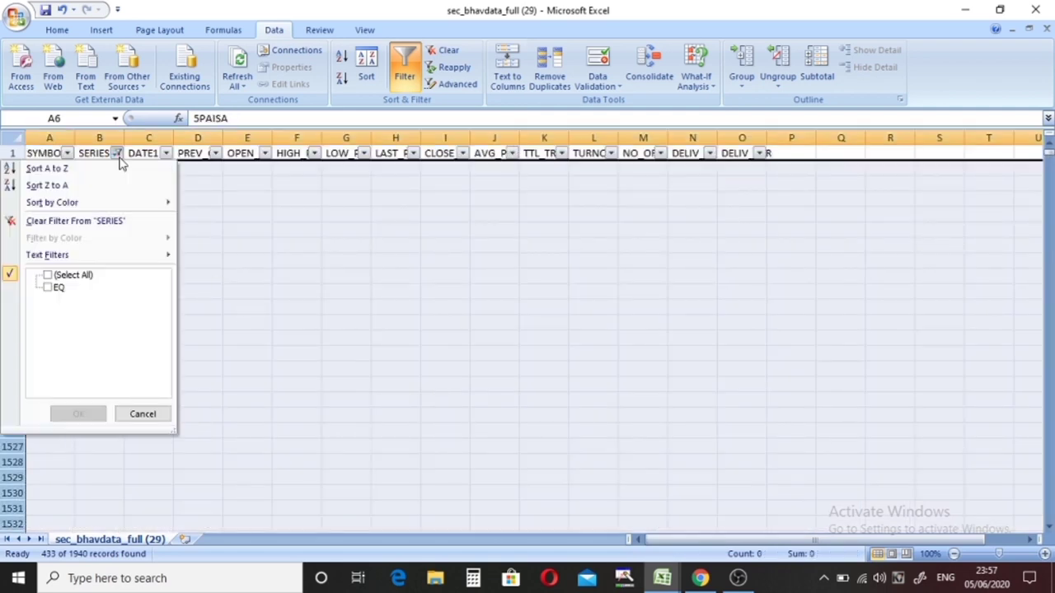
{"action": "left_click", "coordinate": [47, 288]}
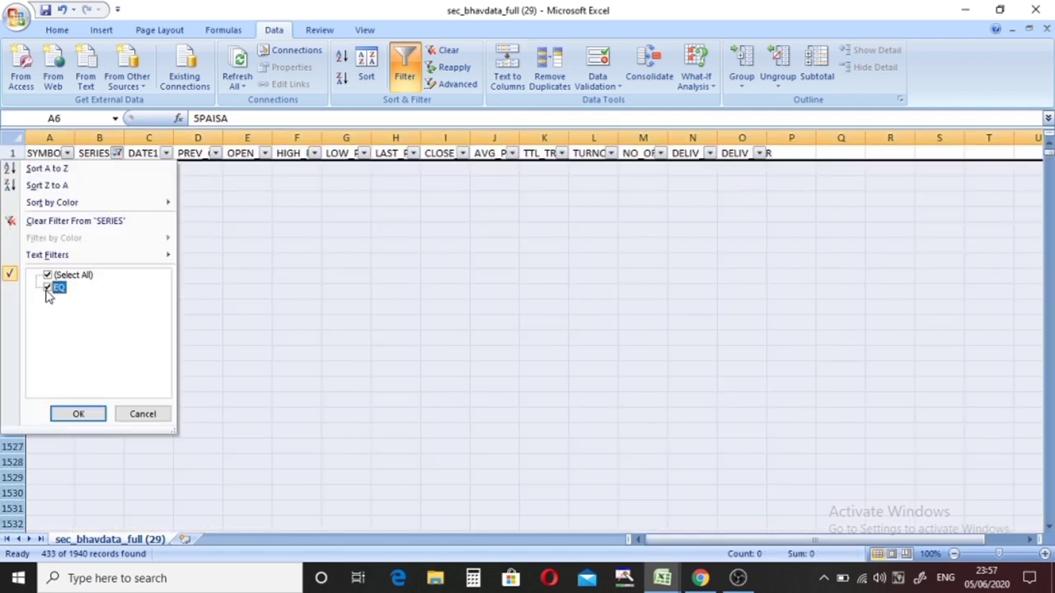
{"action": "left_click", "coordinate": [79, 414]}
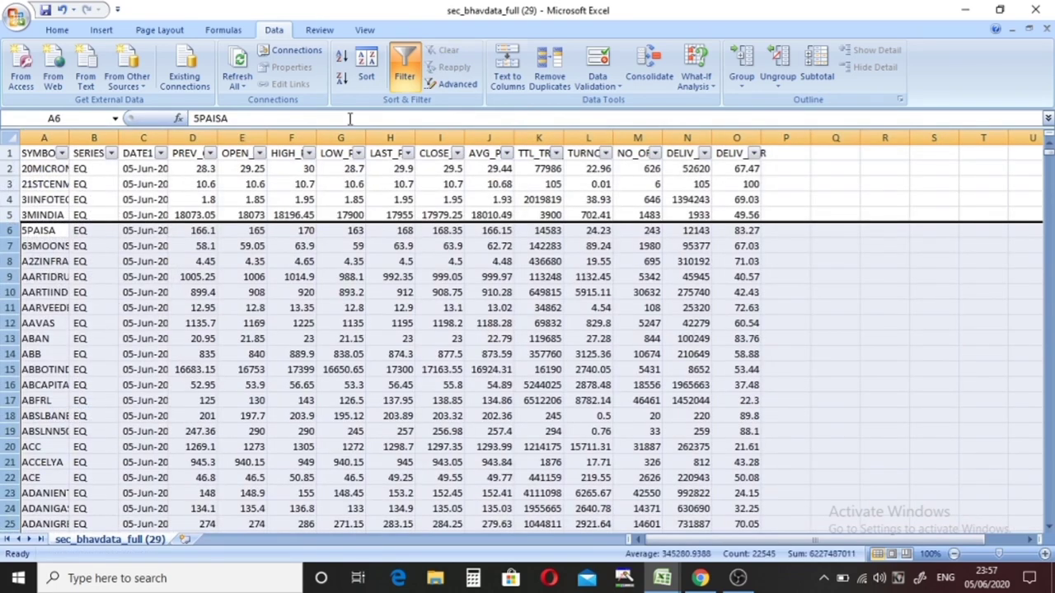
{"action": "left_click", "coordinate": [405, 76]}
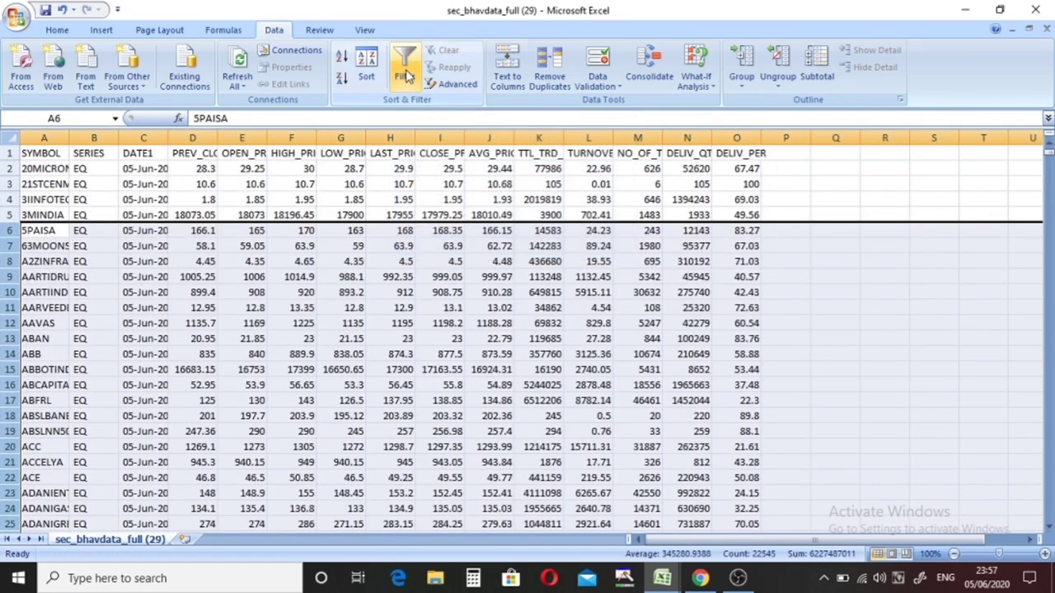
{"action": "left_click", "coordinate": [787, 200]}
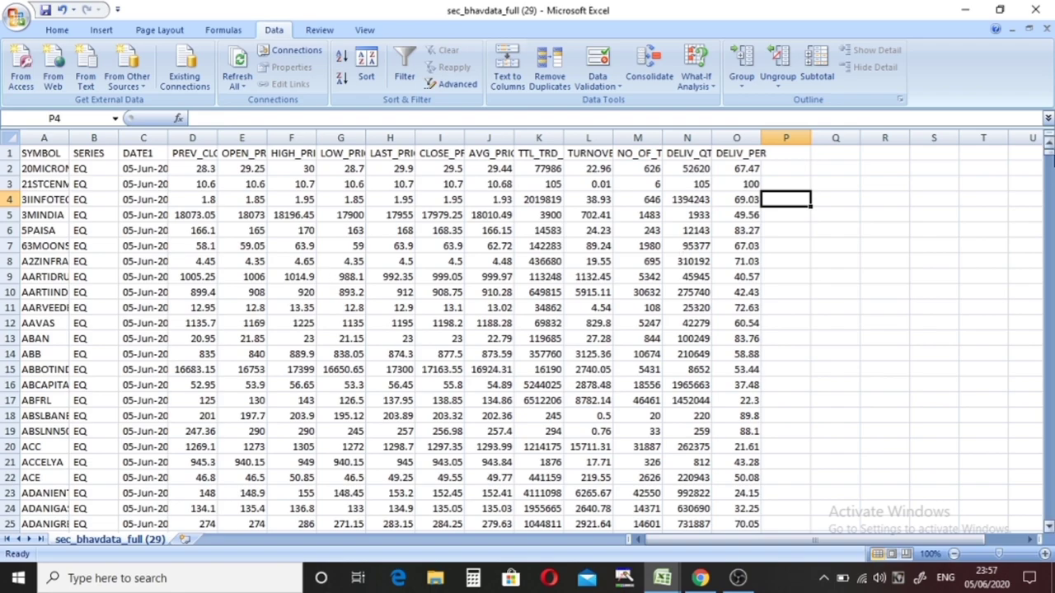
Delete the columns from SERIES through LAST_PRICE, between SYMBOL and CLOSE_PRICE
{"action": "left_click_drag", "start_coordinate": [1050, 159], "coordinate": [1008, 120]}
{"action": "left_click", "coordinate": [93, 137]}
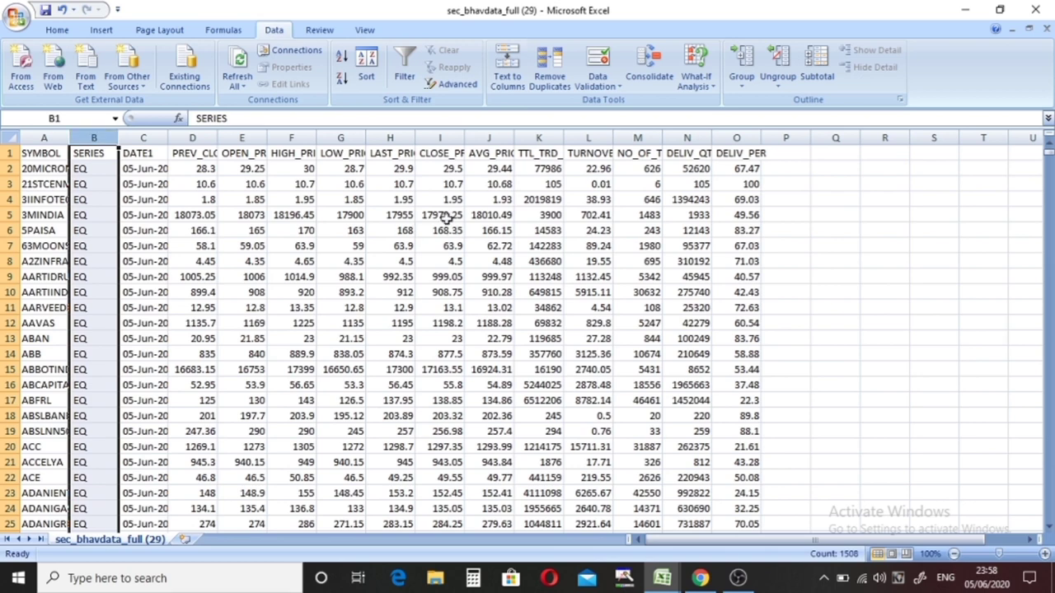
{"action": "left_click", "coordinate": [437, 153]}
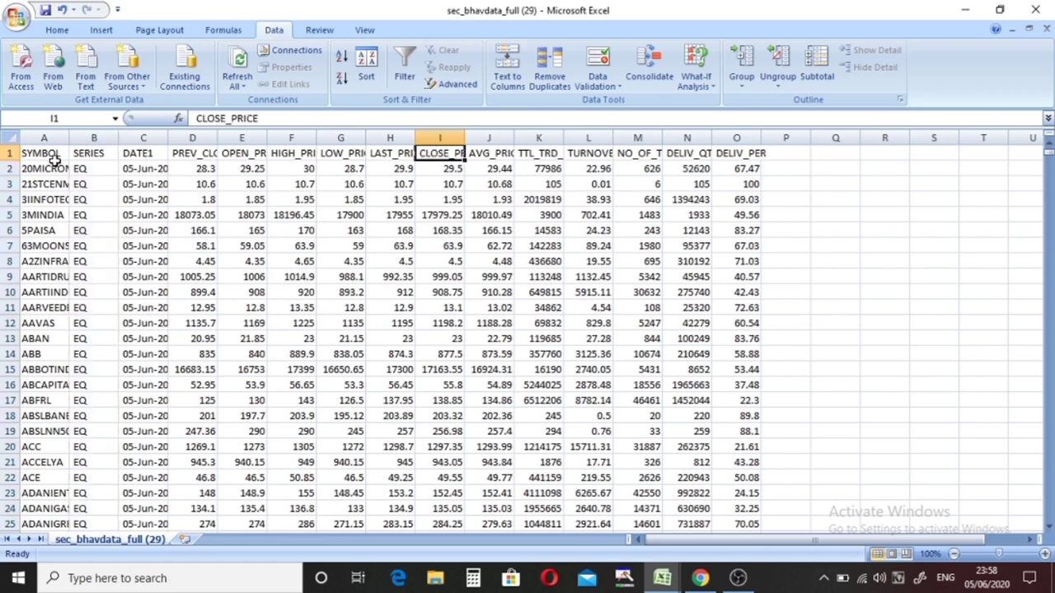
{"action": "left_click_drag", "start_coordinate": [93, 137], "coordinate": [405, 146]}
{"action": "right_click", "coordinate": [383, 158]}
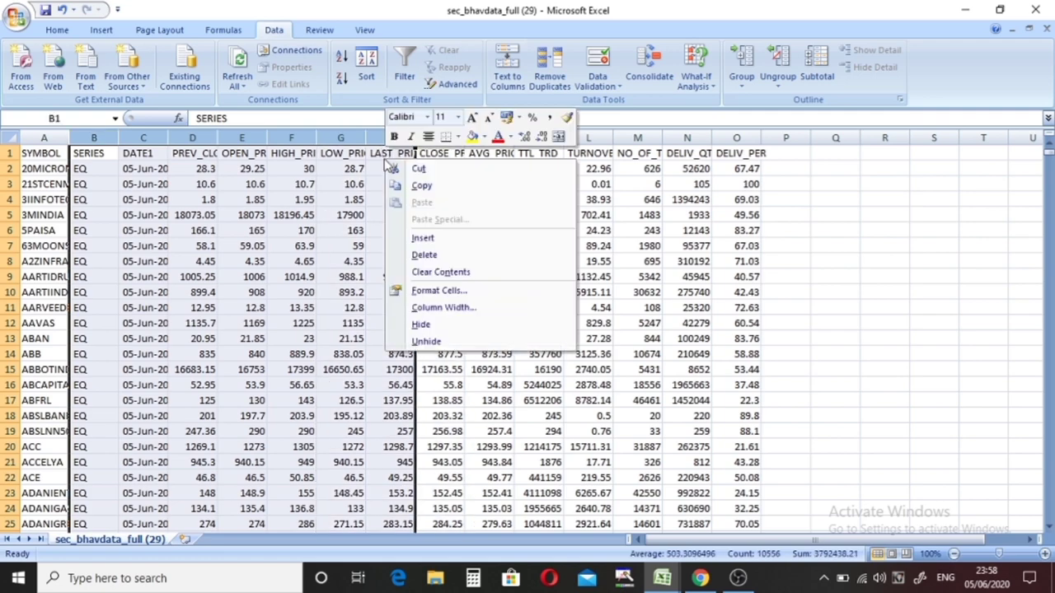
{"action": "left_click", "coordinate": [406, 255]}
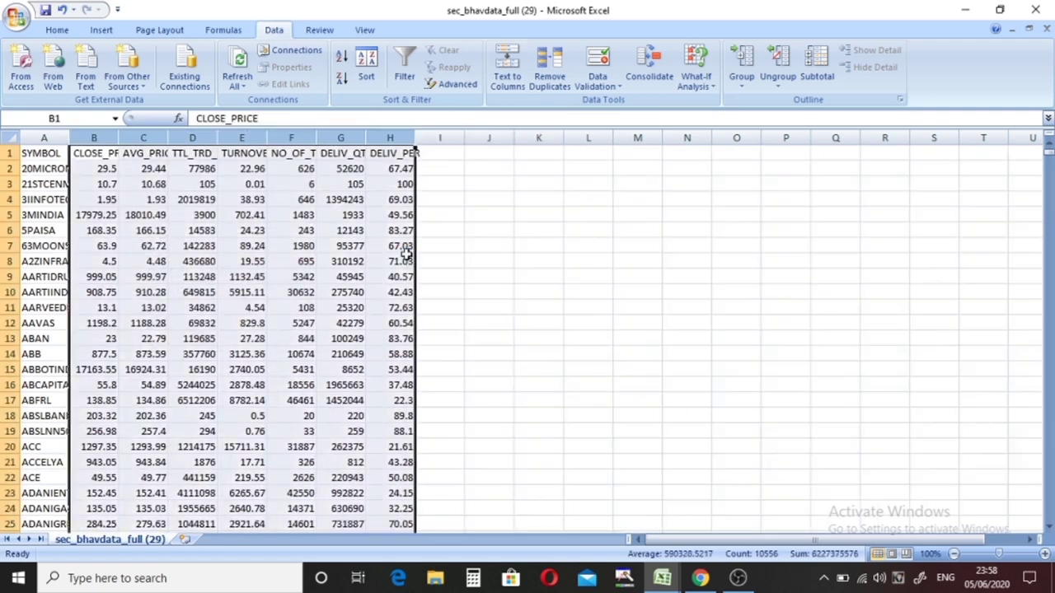
Delete the columns from AVG_PRICE through DELIV_PER, keeping only SYMBOL and CLOSE_PRICE
{"action": "left_click", "coordinate": [145, 139]}
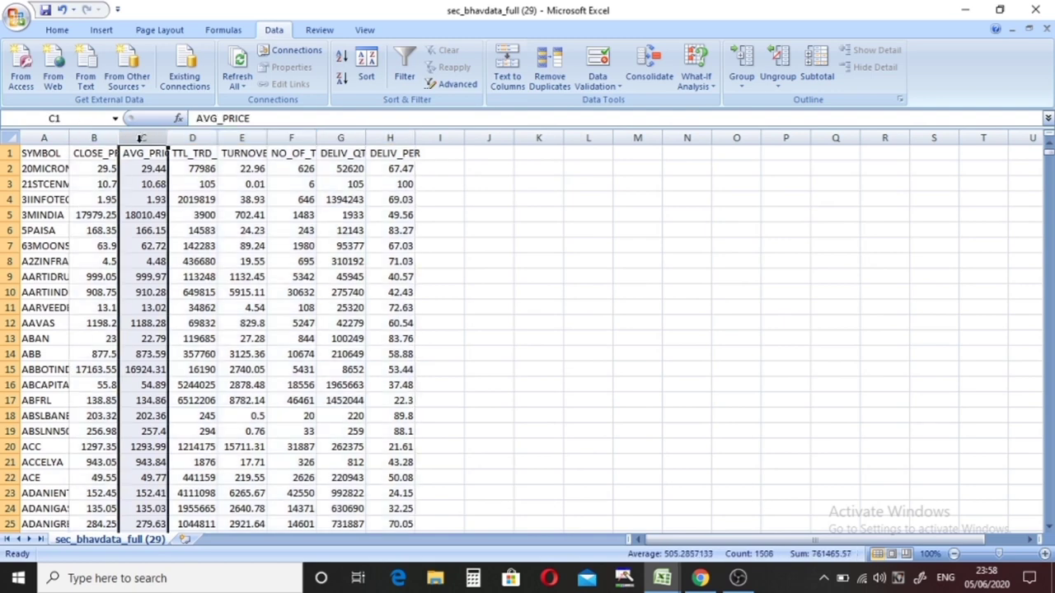
{"action": "left_click_drag", "start_coordinate": [144, 139], "coordinate": [449, 138]}
{"action": "right_click", "coordinate": [352, 199]}
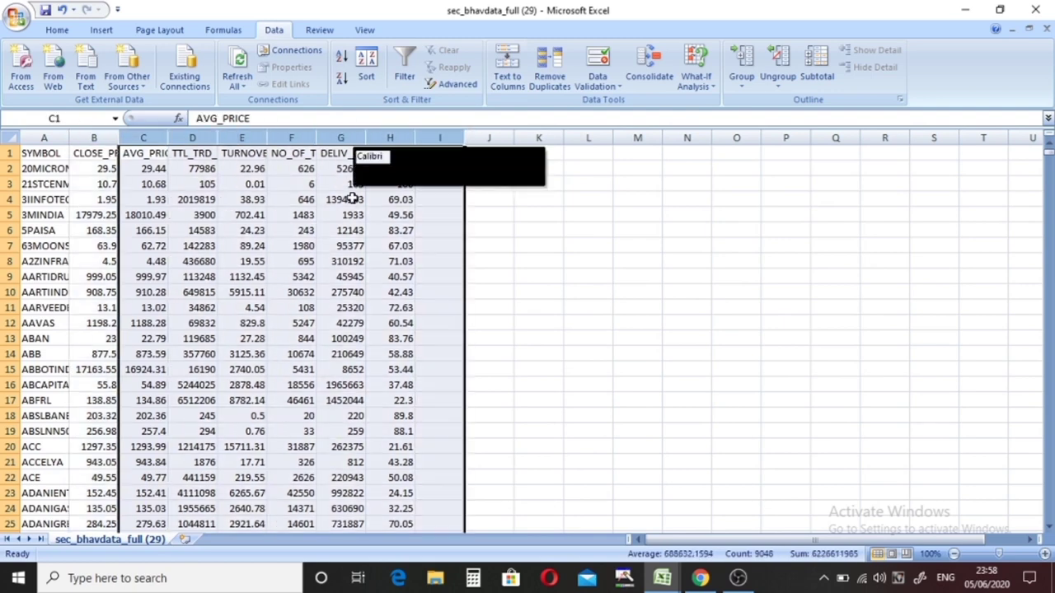
{"action": "left_click", "coordinate": [372, 297]}
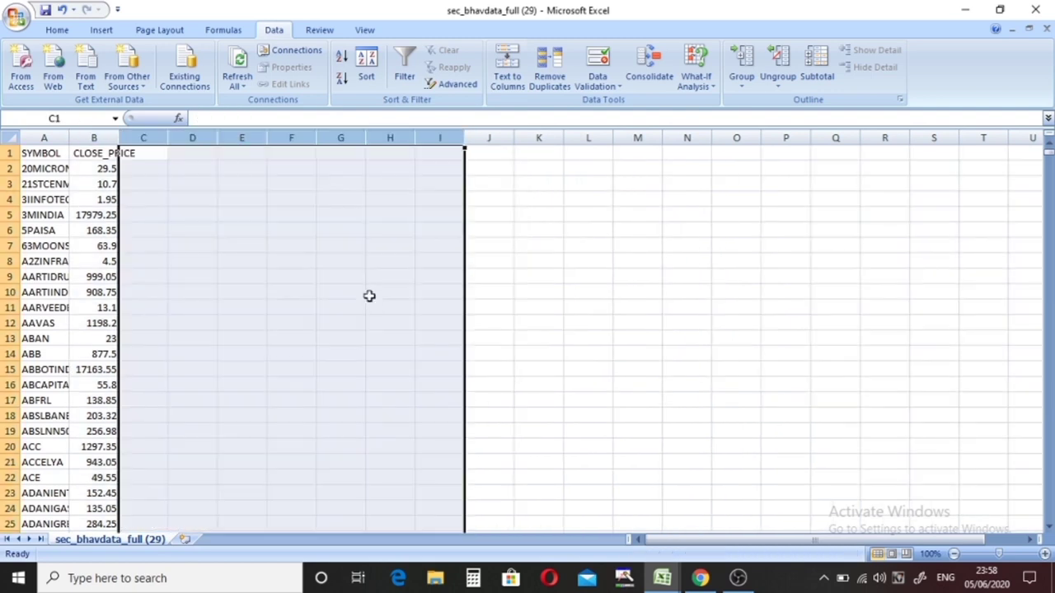
{"action": "left_click", "coordinate": [639, 270]}
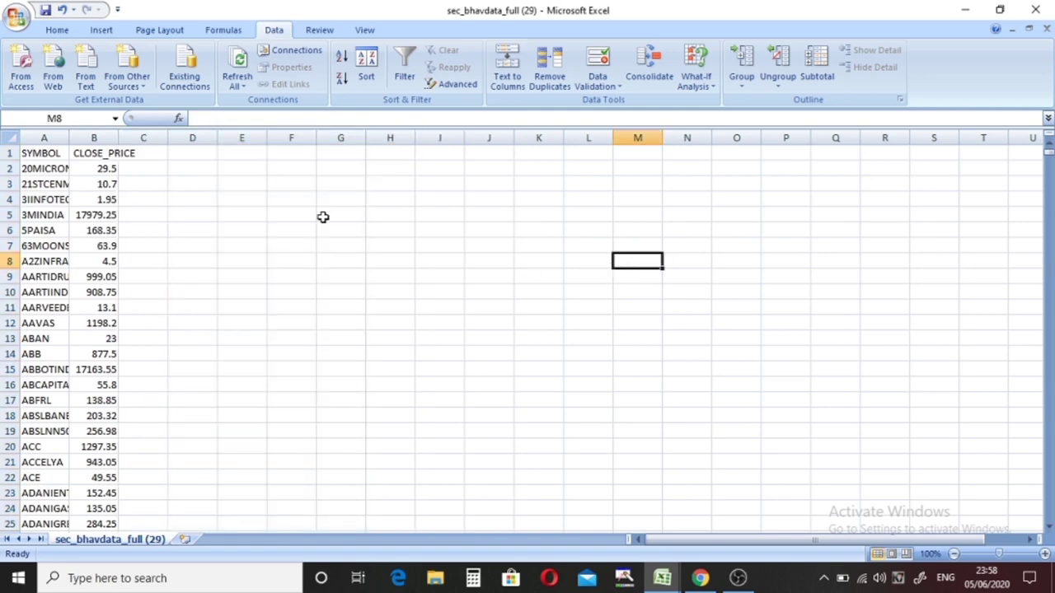
Sort the symbol list by CLOSE_PRICE on values, from smallest to largest
{"action": "left_click", "coordinate": [99, 154]}
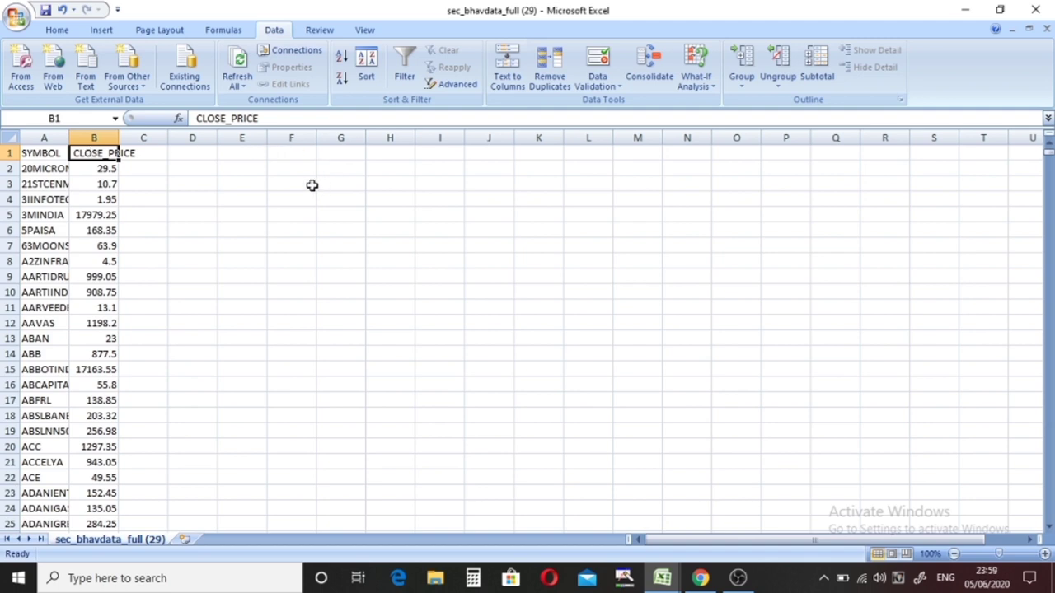
{"action": "left_click", "coordinate": [363, 82]}
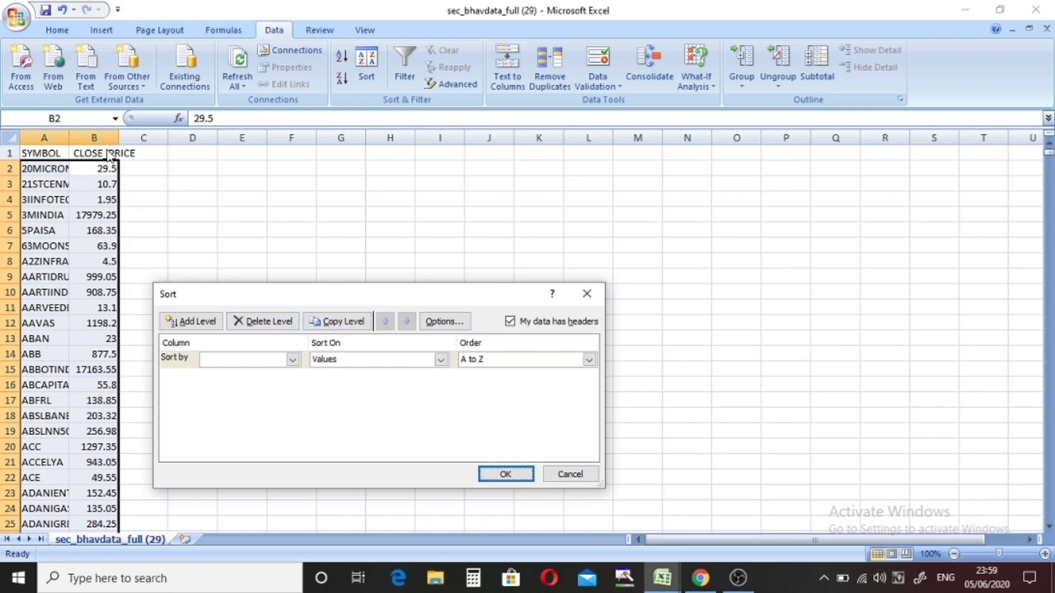
{"action": "left_click", "coordinate": [294, 364]}
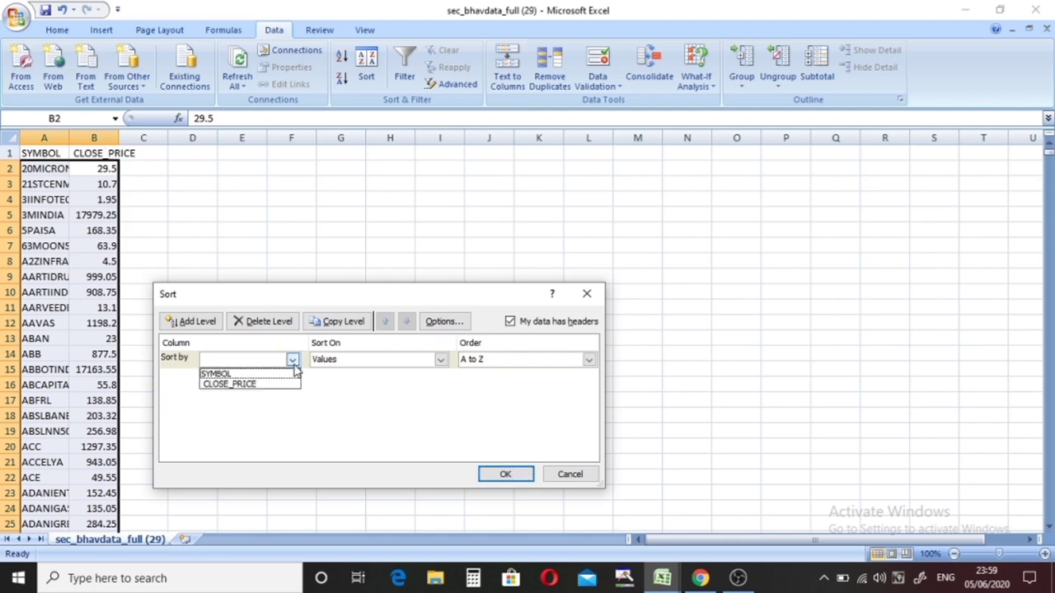
{"action": "left_click", "coordinate": [228, 385]}
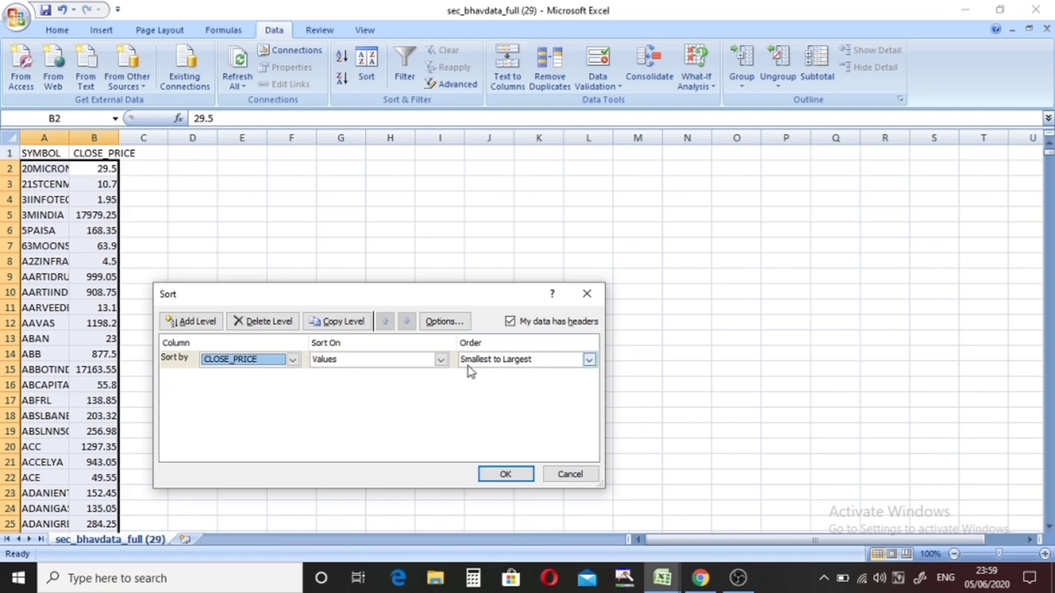
{"action": "left_click", "coordinate": [589, 361]}
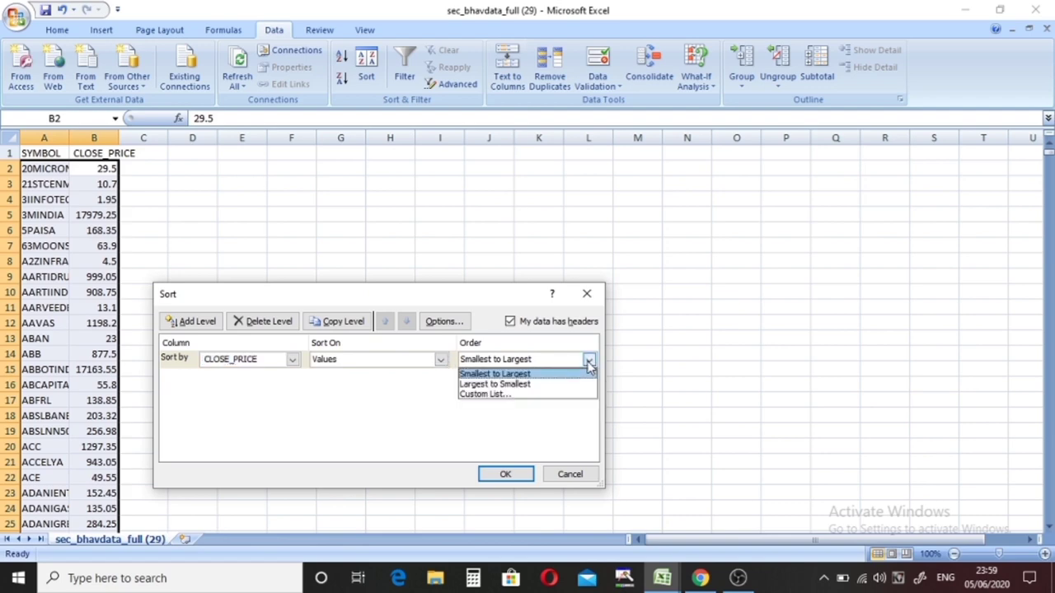
{"action": "left_click", "coordinate": [588, 361]}
{"action": "left_click", "coordinate": [588, 361]}
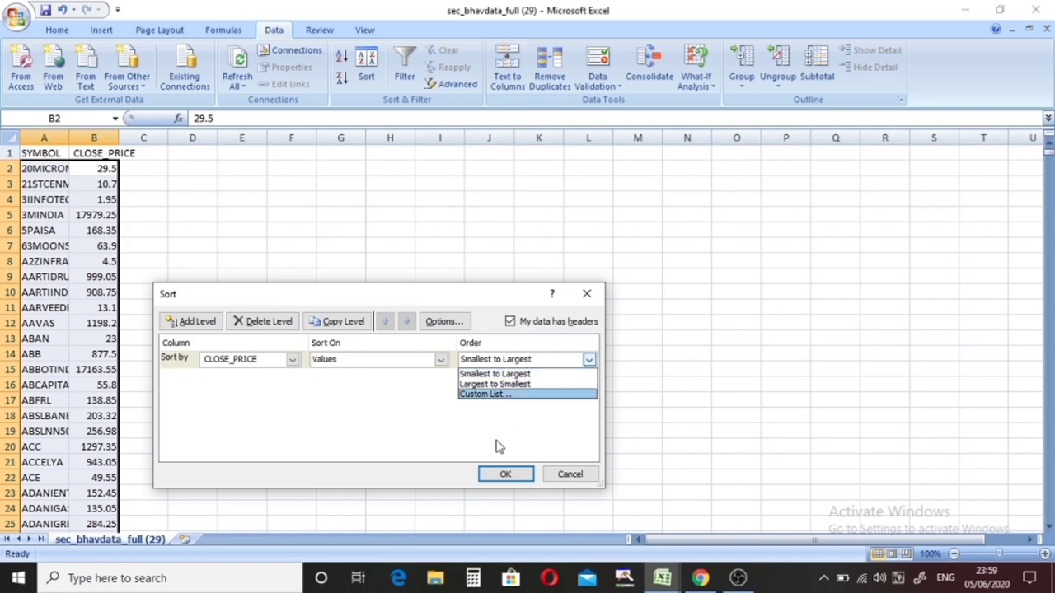
{"action": "left_click", "coordinate": [476, 373]}
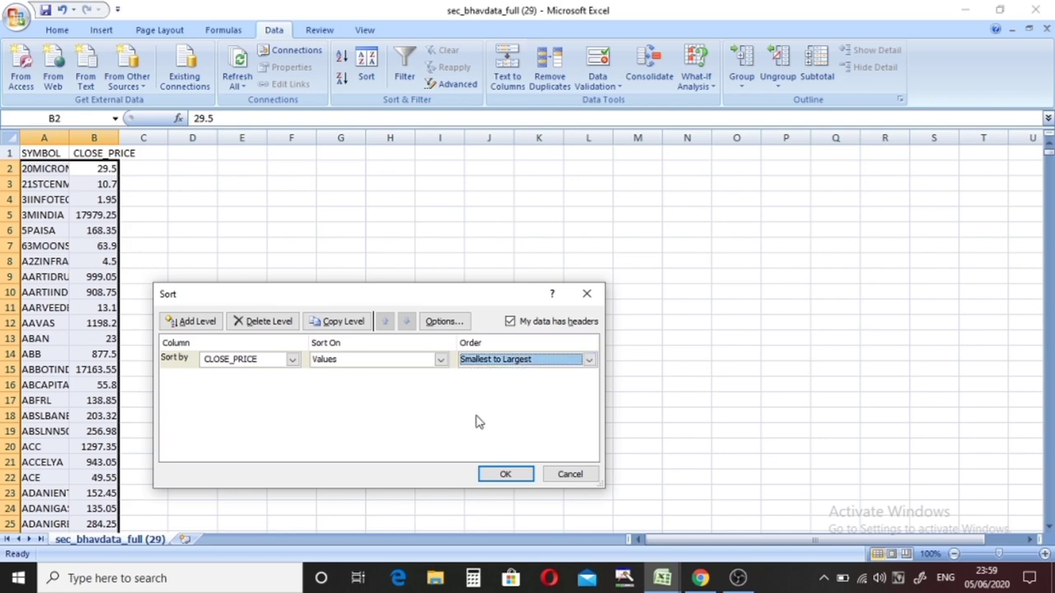
{"action": "left_click", "coordinate": [502, 474]}
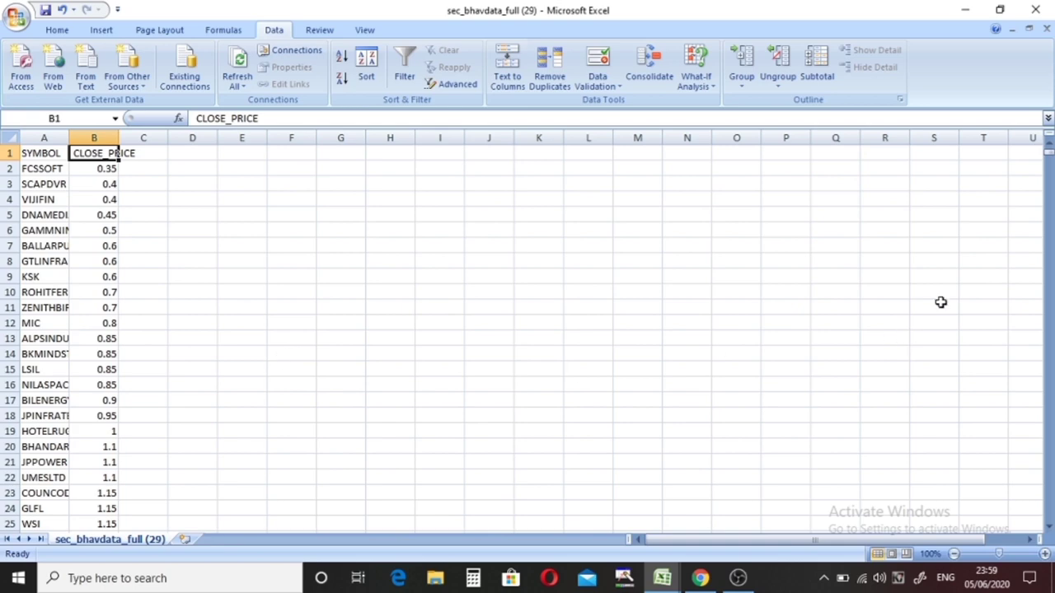
Delete all rows with a close price of 21 or more, from row 312 (RELINFRA) down to row 1689
{"action": "left_click_drag", "start_coordinate": [1048, 157], "coordinate": [1047, 209]}
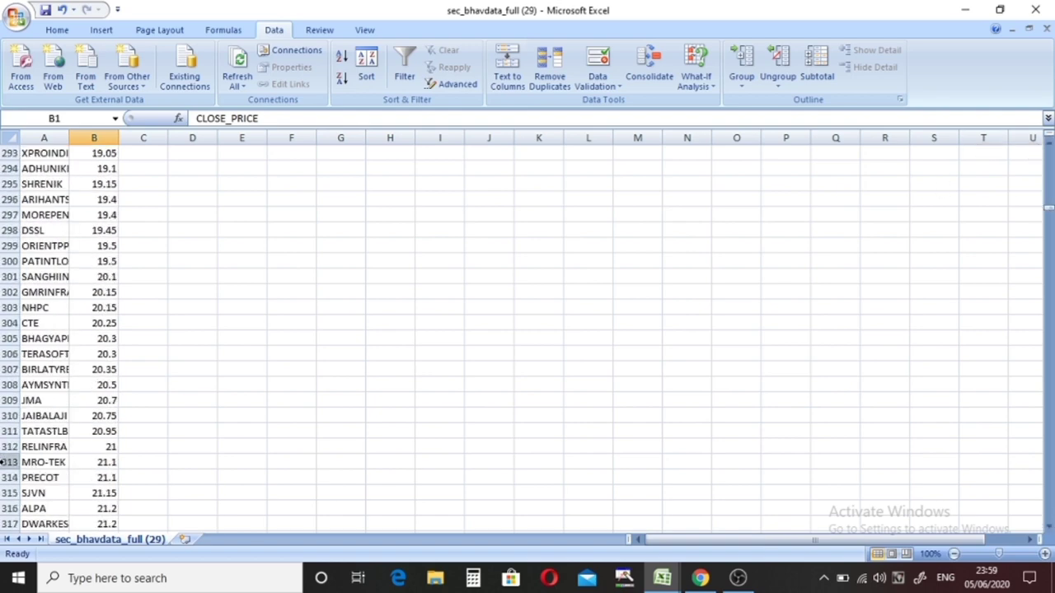
{"action": "left_click_drag", "start_coordinate": [6, 462], "coordinate": [207, 476]}
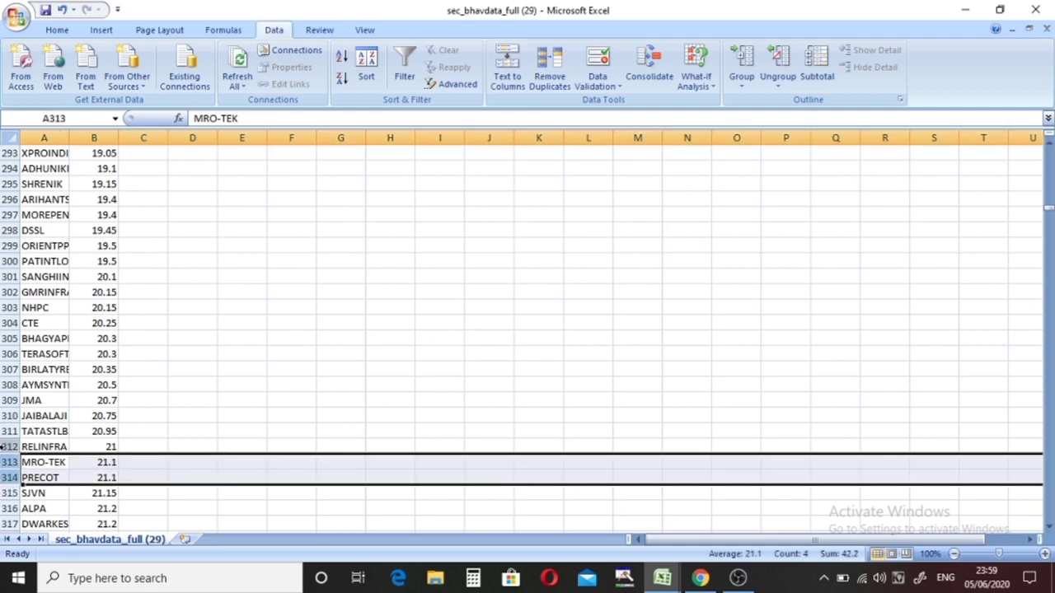
{"action": "left_click_drag", "start_coordinate": [6, 447], "coordinate": [126, 370]}
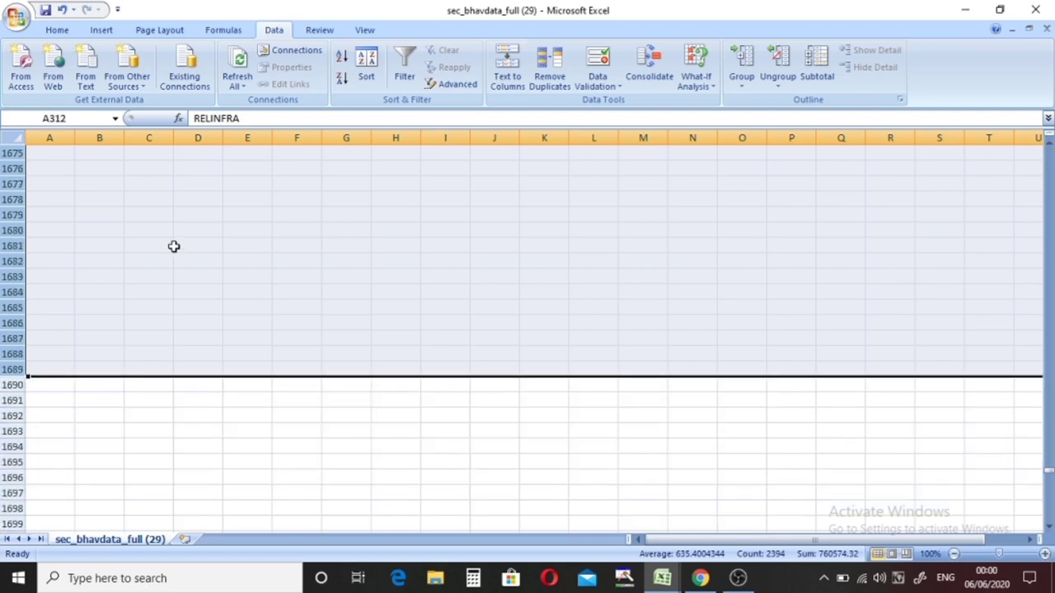
{"action": "right_click", "coordinate": [174, 243]}
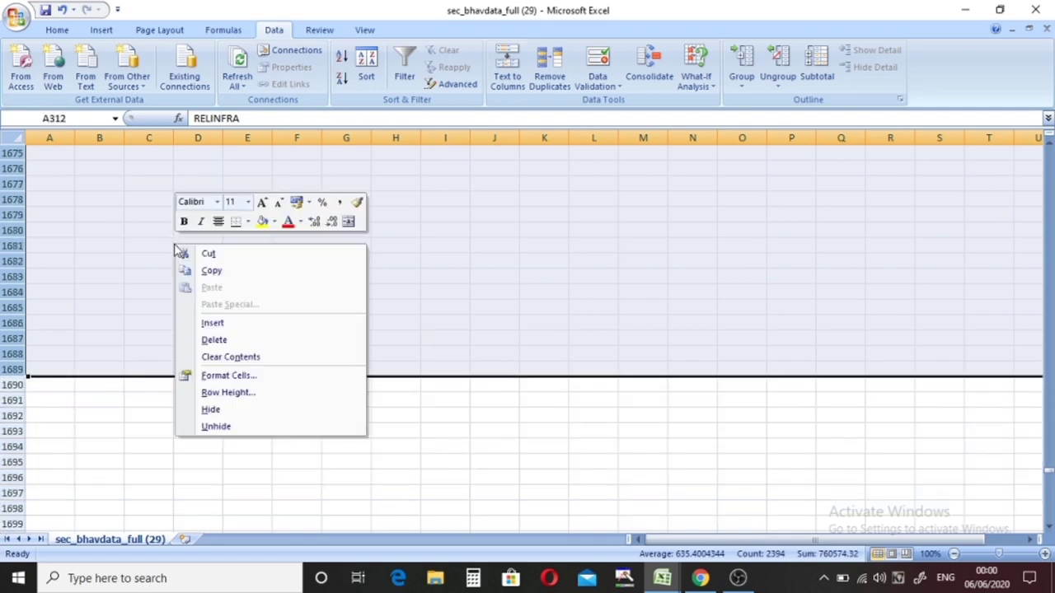
{"action": "left_click", "coordinate": [208, 341]}
{"action": "left_click", "coordinate": [243, 291]}
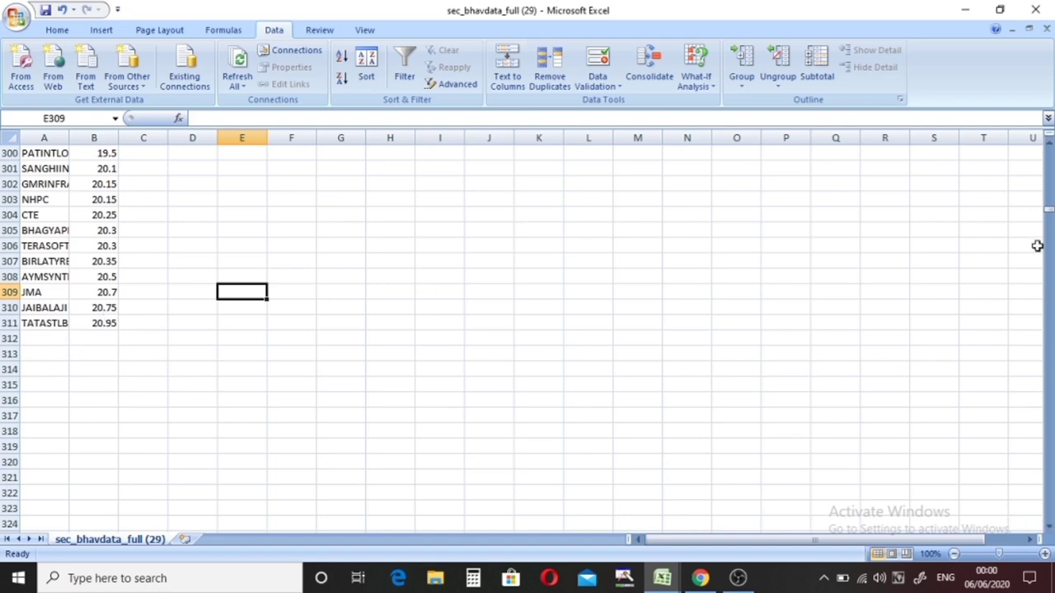
{"action": "left_click_drag", "start_coordinate": [1050, 235], "coordinate": [1048, 206]}
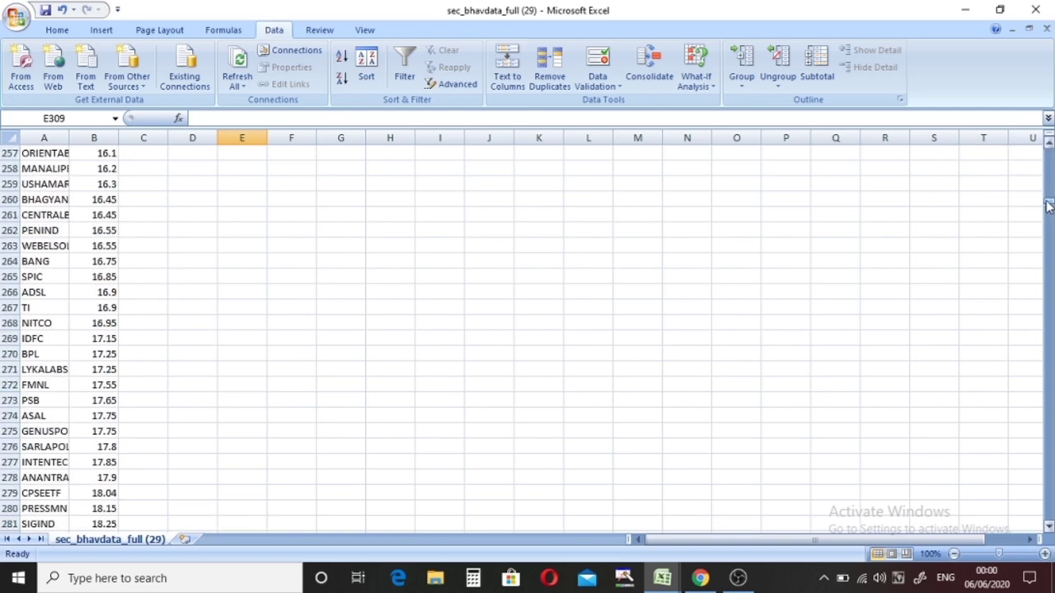
{"action": "left_click", "coordinate": [164, 276]}
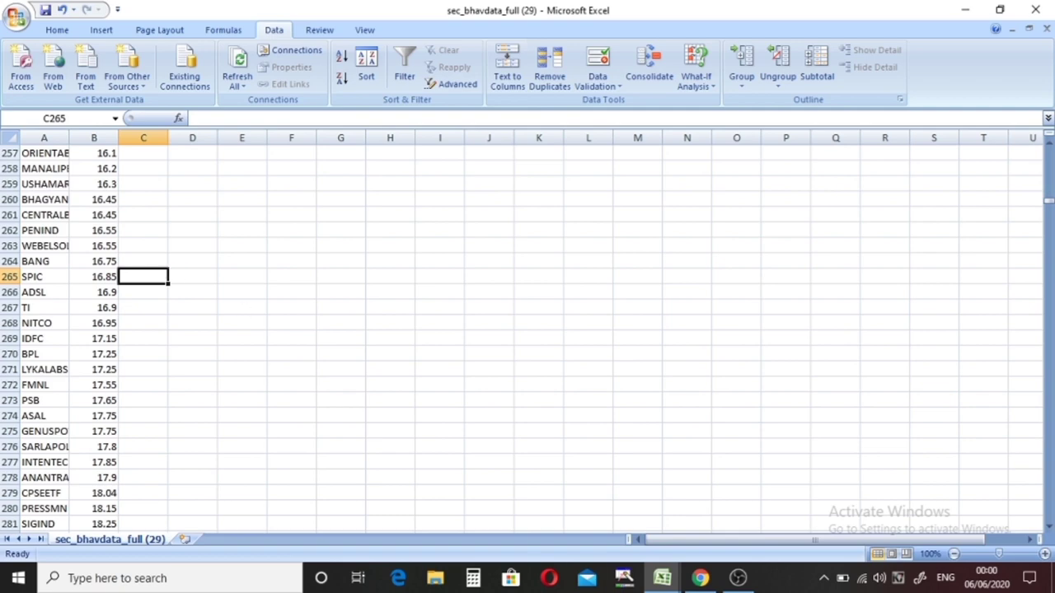
Switch to Chrome, search for "bse" in the empty tab and open the bseindia.com website
{"action": "left_click", "coordinate": [700, 578]}
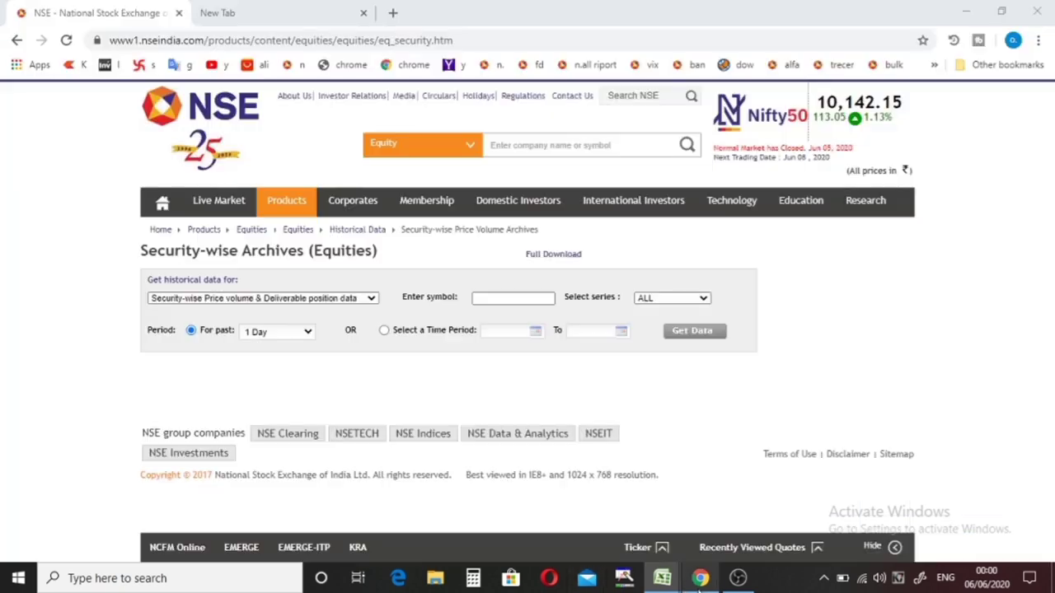
{"action": "left_click", "coordinate": [228, 11]}
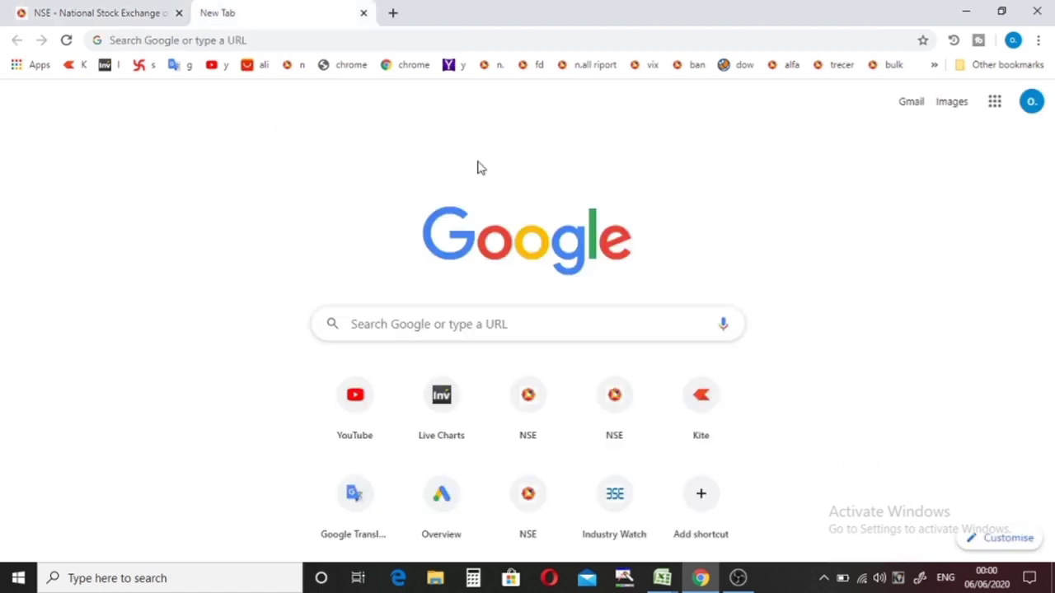
{"action": "left_click", "coordinate": [472, 322]}
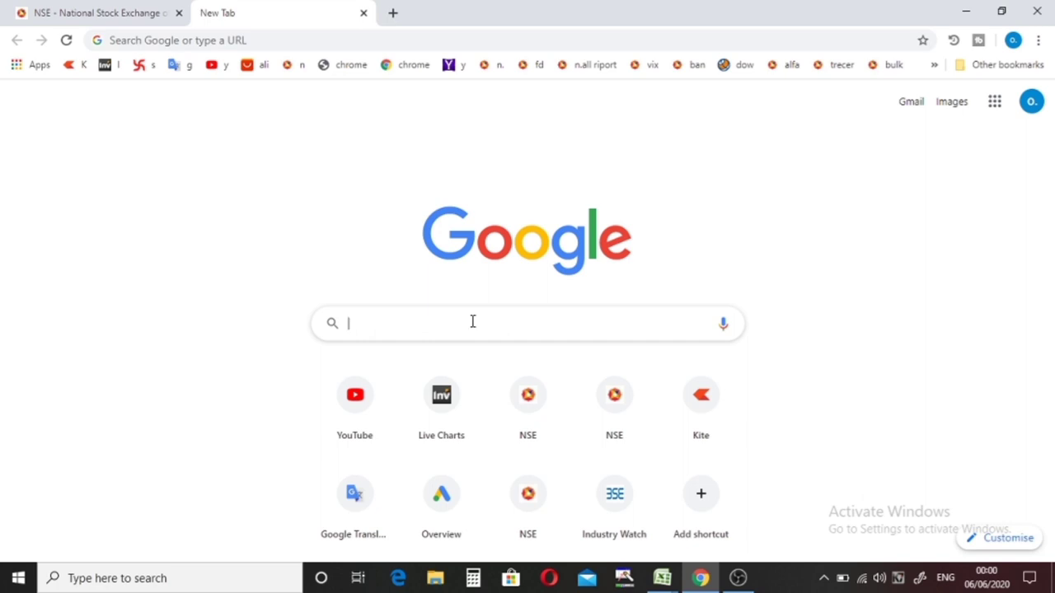
{"action": "type", "text": "bs"}
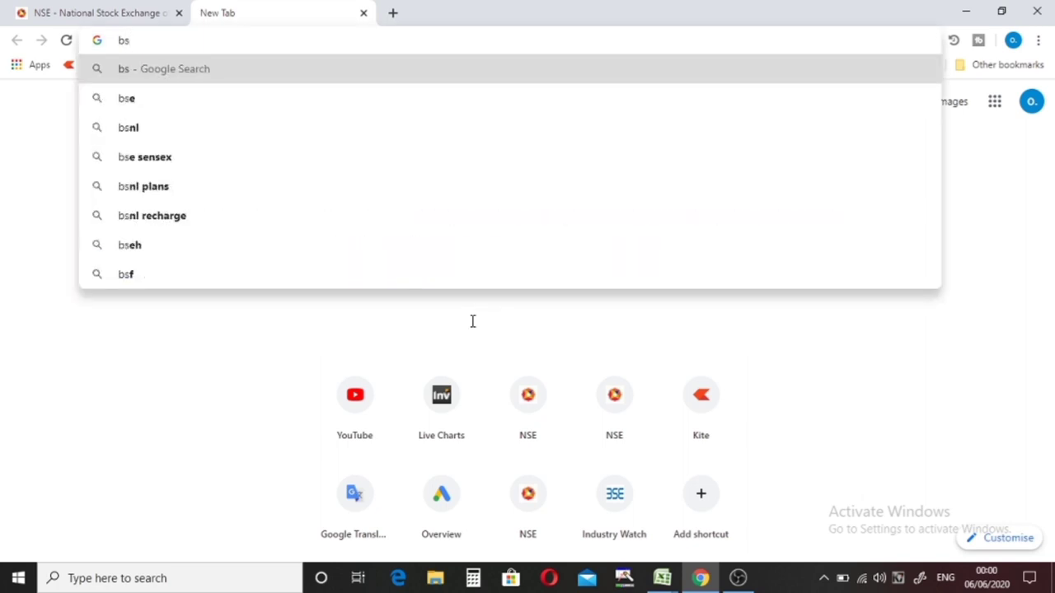
{"action": "type", "text": "e"}
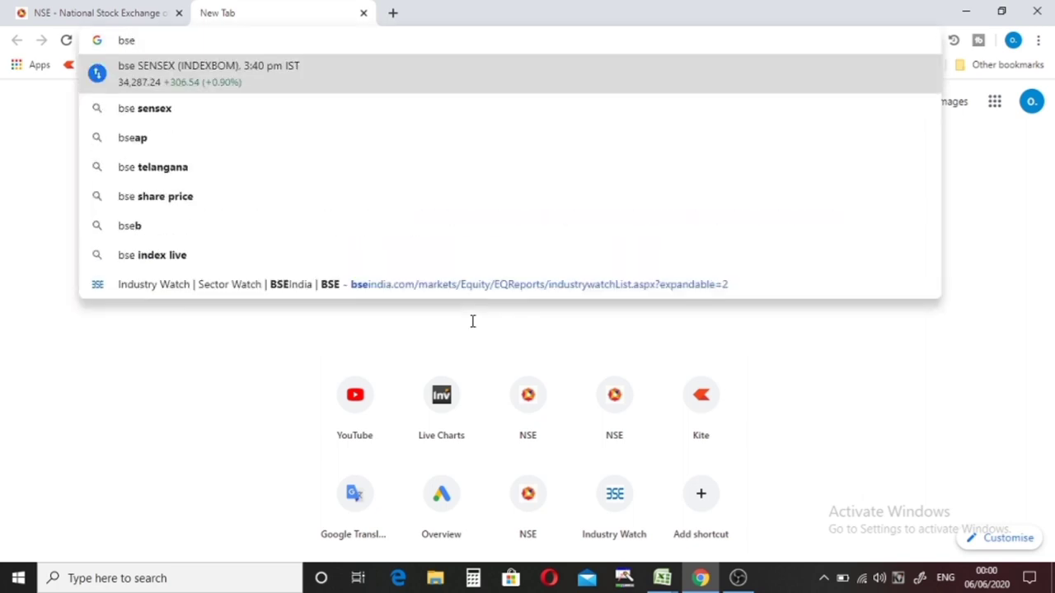
{"action": "key", "text": "Return"}
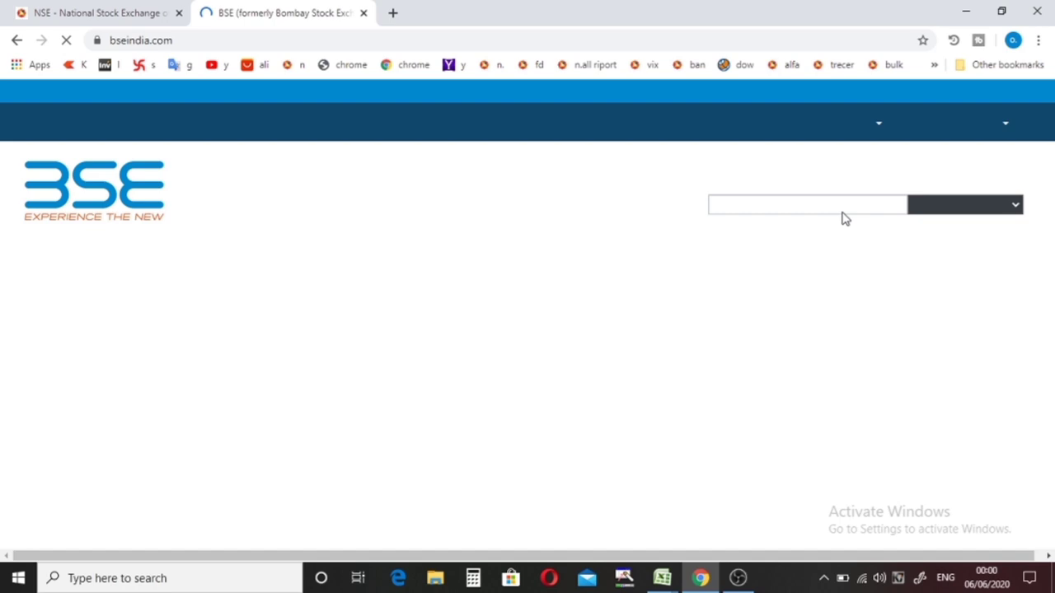
Switch back to the Excel sheet and copy the symbol BHANDARI from cell A20
{"action": "left_click", "coordinate": [49, 6]}
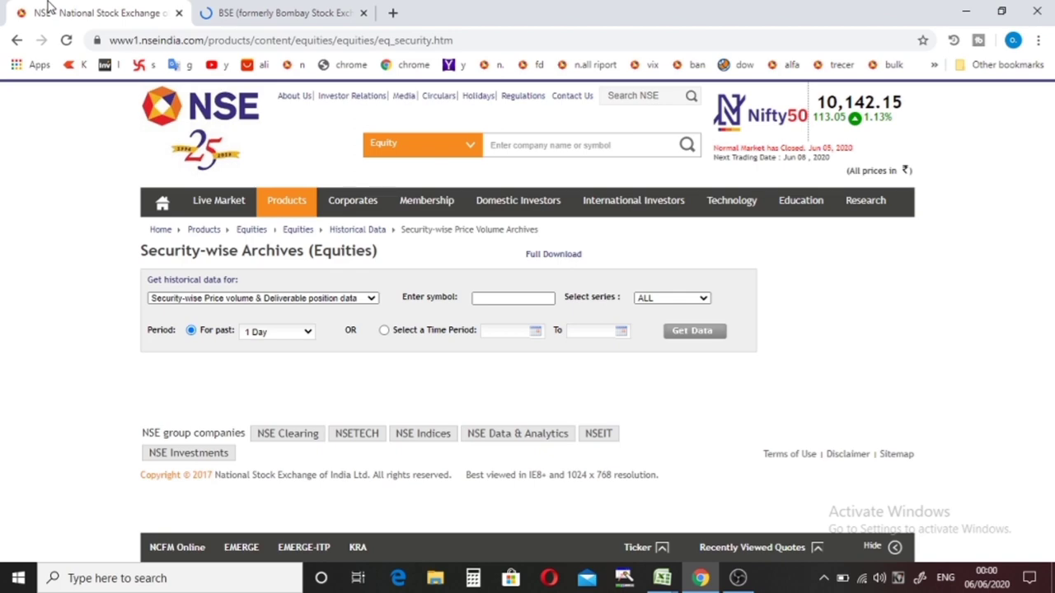
{"action": "key", "text": "alt+Tab"}
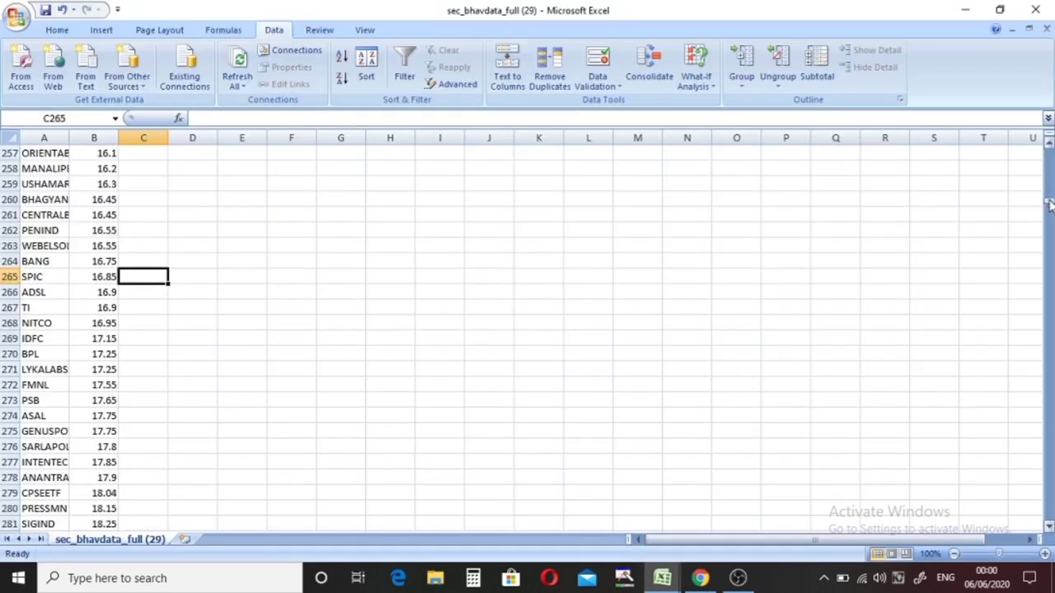
{"action": "left_click_drag", "start_coordinate": [1049, 204], "coordinate": [1050, 150]}
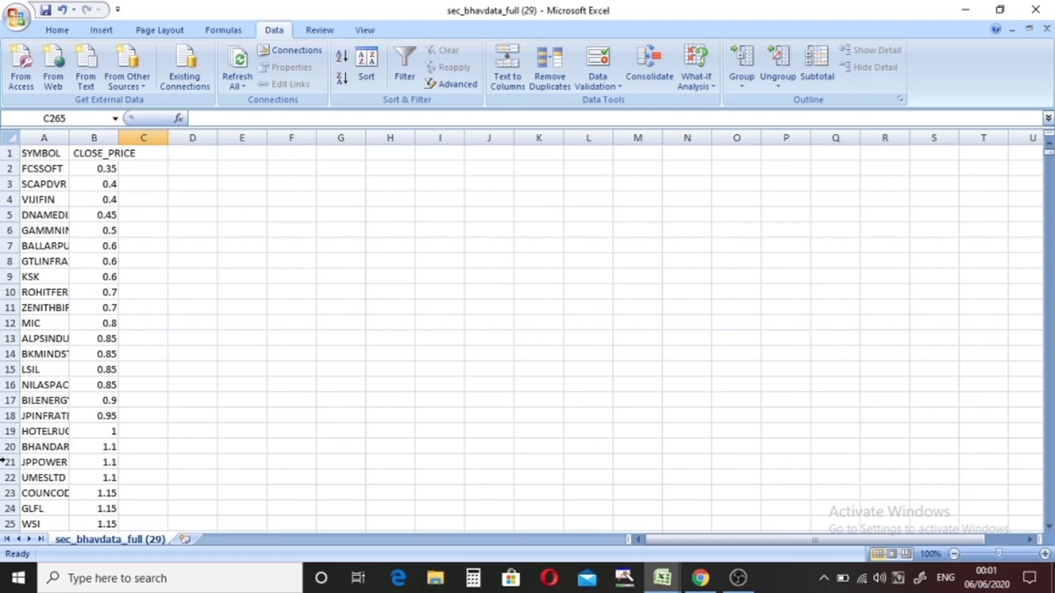
{"action": "left_click", "coordinate": [34, 447]}
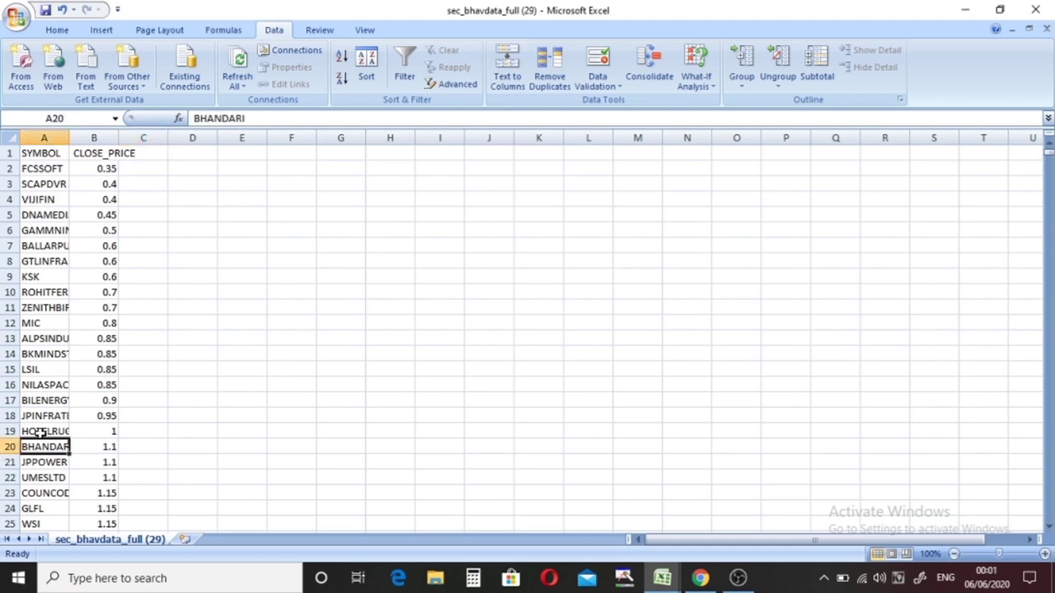
{"action": "key", "text": "ctrl+c"}
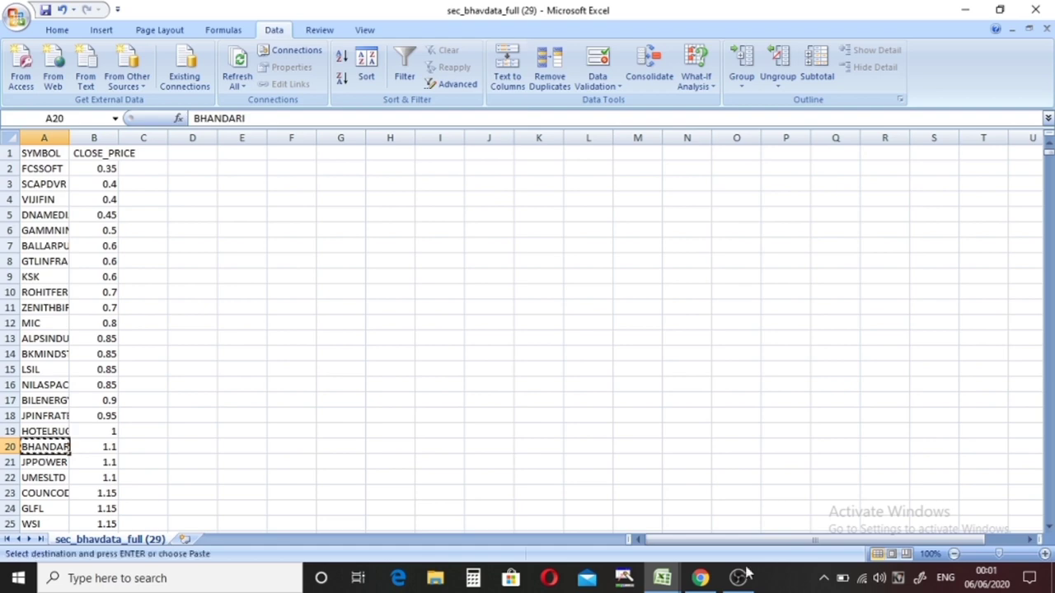
Switch to the BSE site in Chrome, look up a quote for BHANDARI and open the Bhandari Hosiery Exports Ltd page
{"action": "left_click", "coordinate": [699, 578]}
{"action": "left_click", "coordinate": [288, 13]}
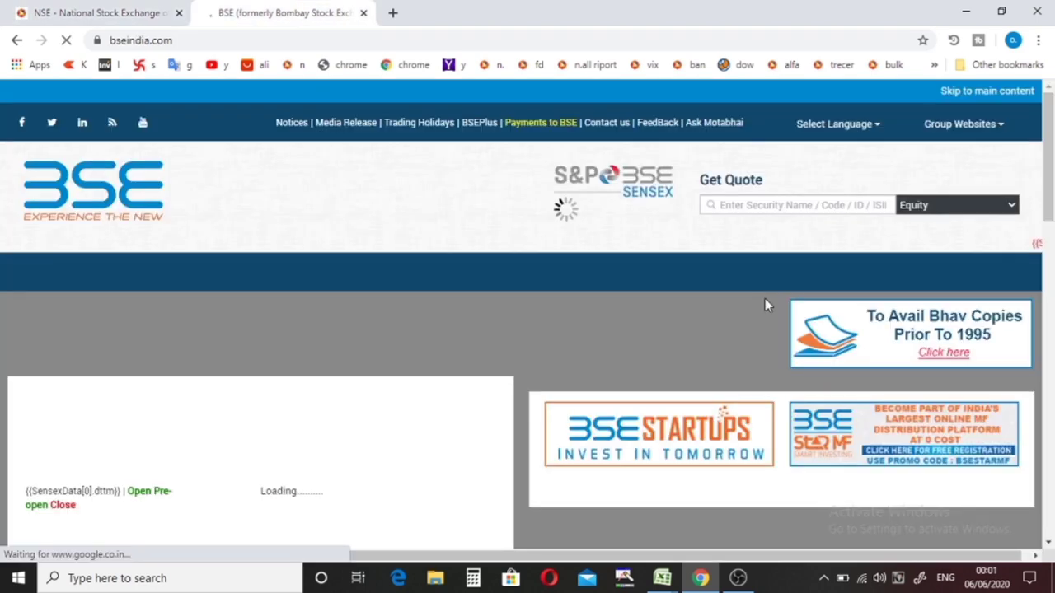
{"action": "left_click", "coordinate": [810, 205]}
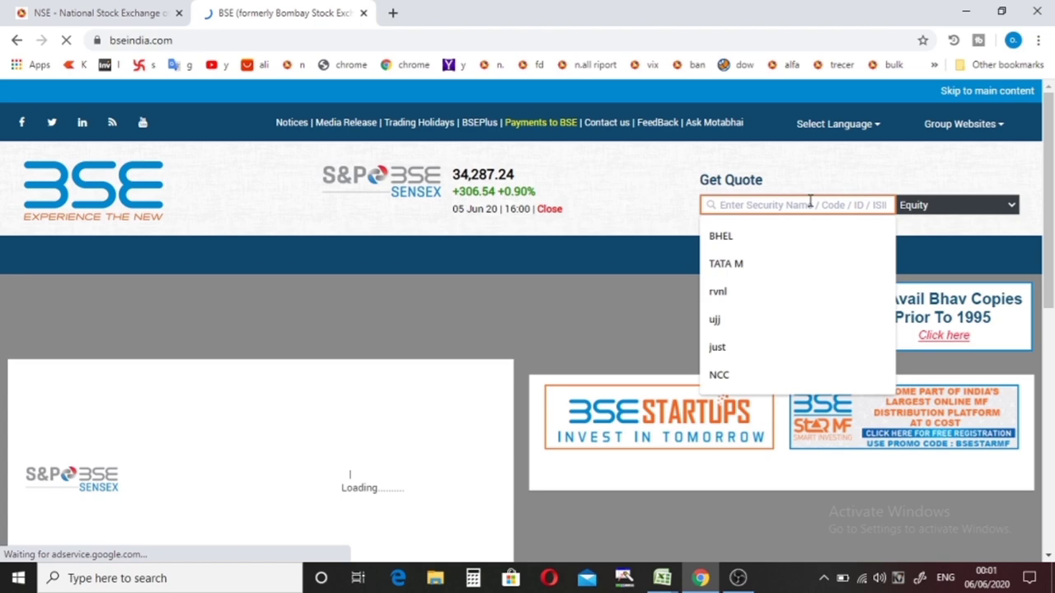
{"action": "type", "text": "BHANDARI"}
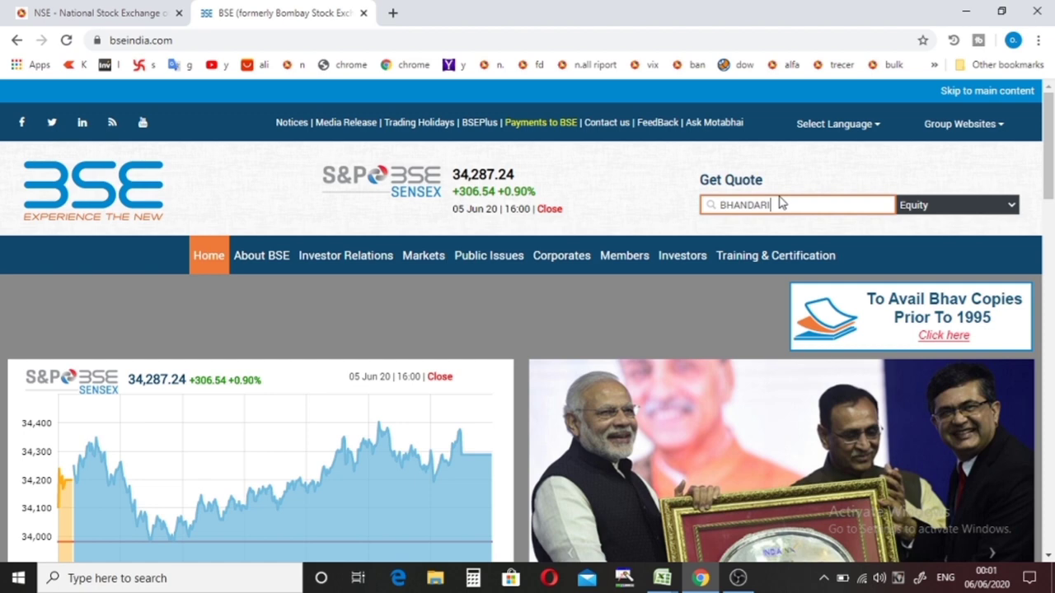
{"action": "left_click", "coordinate": [743, 251]}
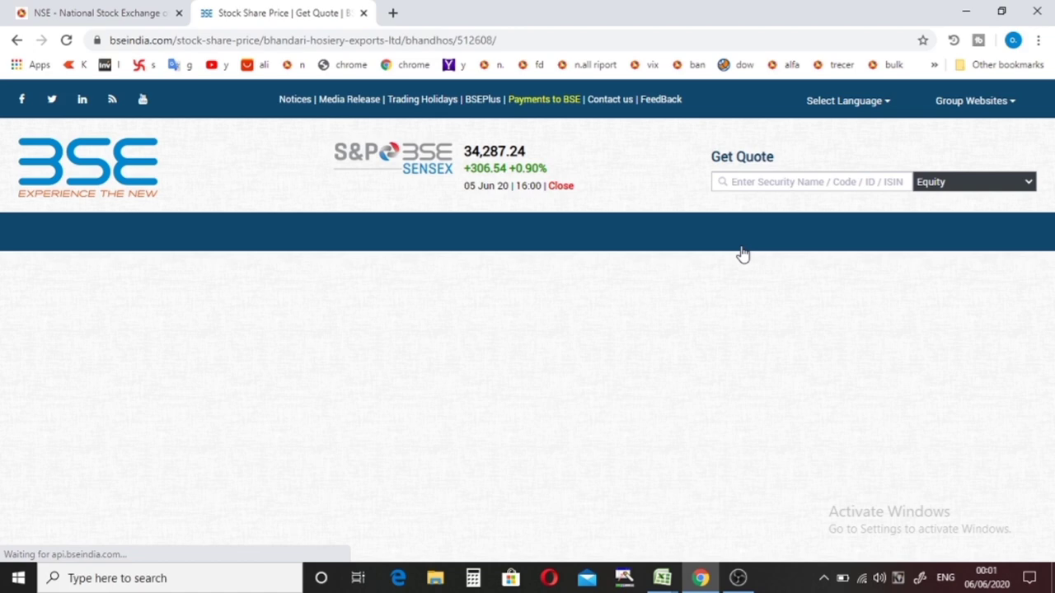
Review the Bhandari Hosiery Exports quote page and display the company's shareholding pattern
{"action": "scroll", "coordinate": [742, 254], "scroll_direction": "down", "scroll_amount": 3}
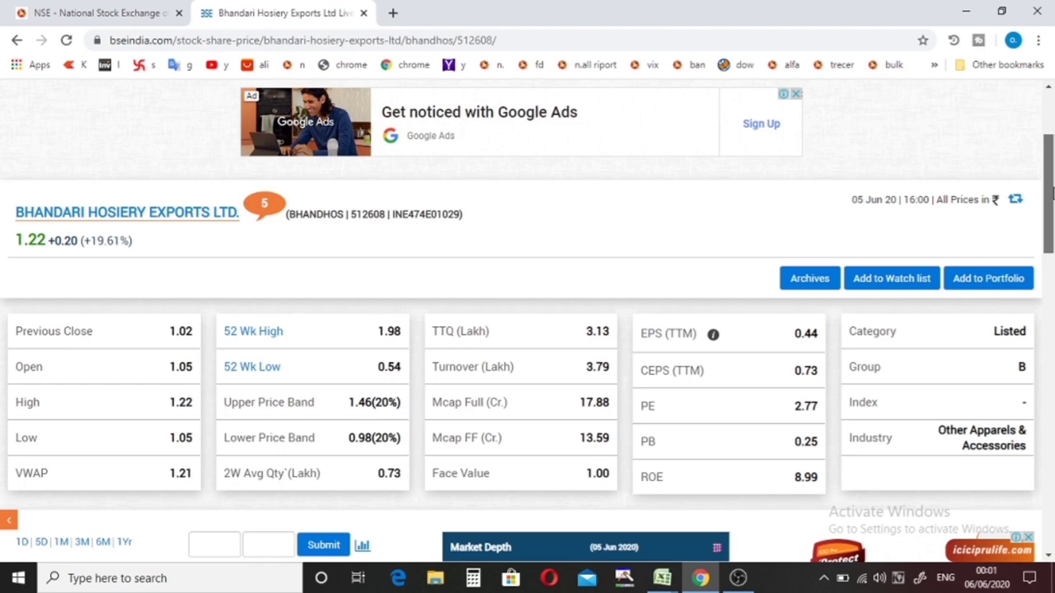
{"action": "left_click_drag", "start_coordinate": [1051, 191], "coordinate": [1050, 131]}
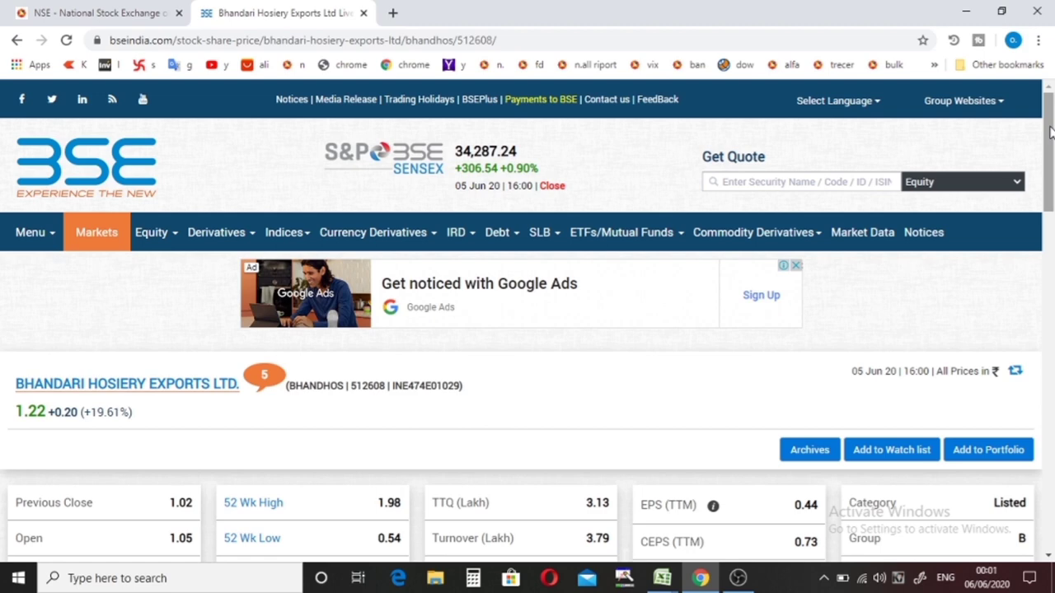
{"action": "left_click_drag", "start_coordinate": [1050, 132], "coordinate": [1052, 142]}
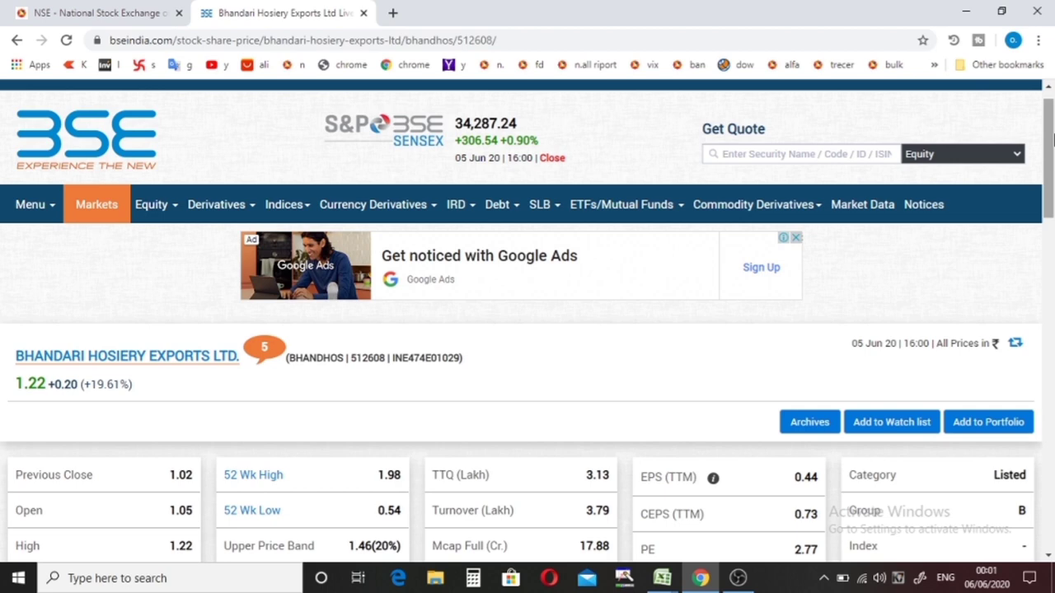
{"action": "scroll", "coordinate": [430, 262], "scroll_direction": "down", "scroll_amount": 8}
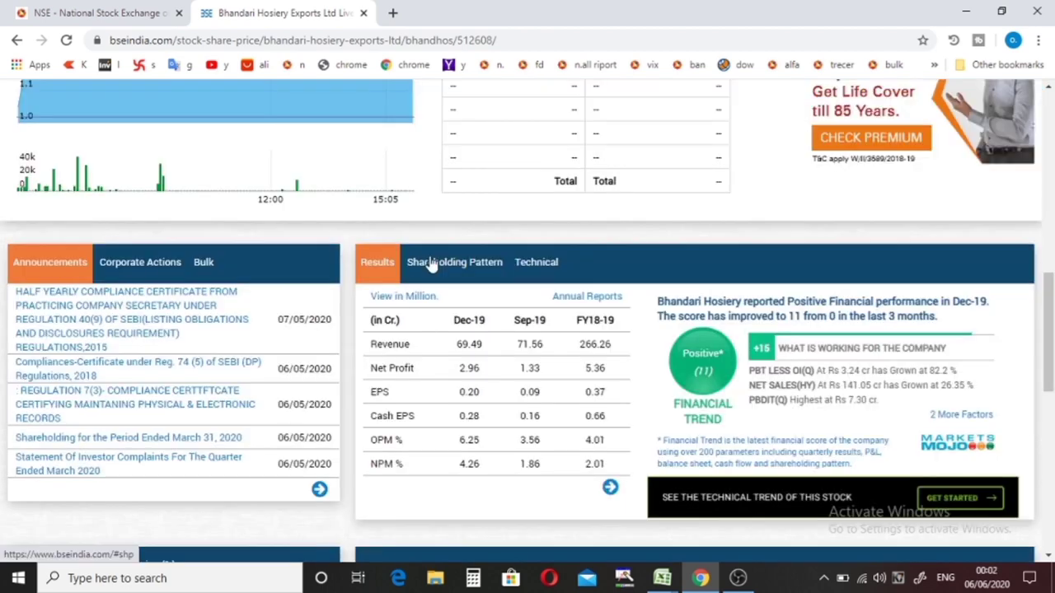
{"action": "left_click", "coordinate": [432, 262]}
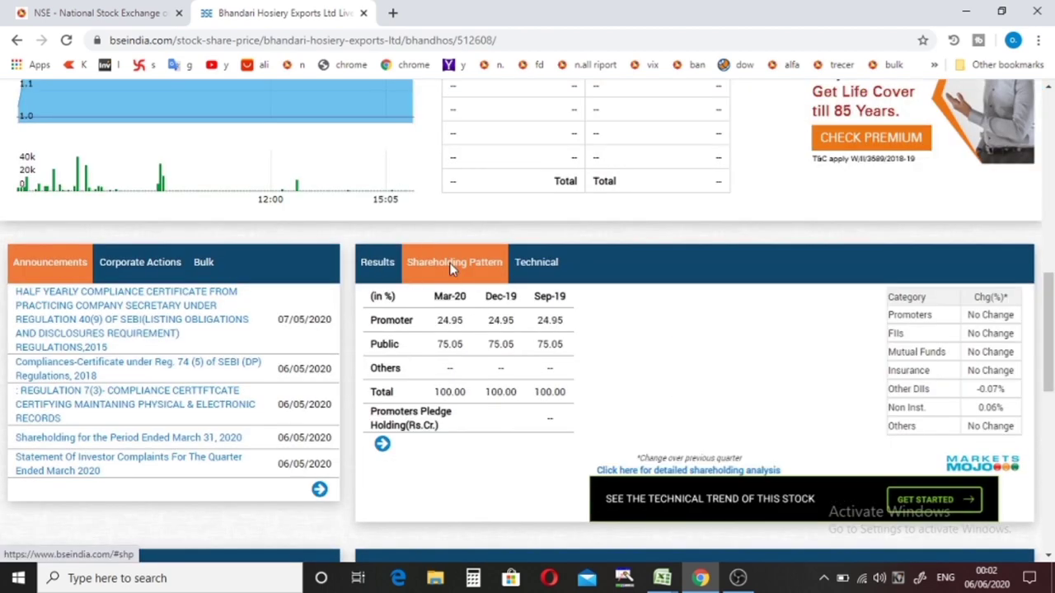